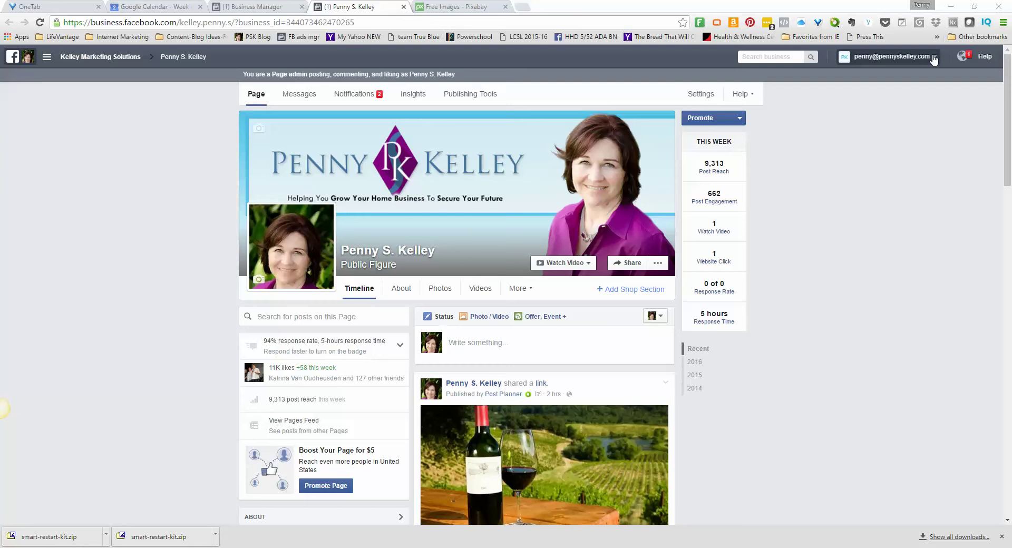
# Dismiss the downloads bar and go to Ads Manager from the page's promotion options.
pyautogui.click(1001, 536)
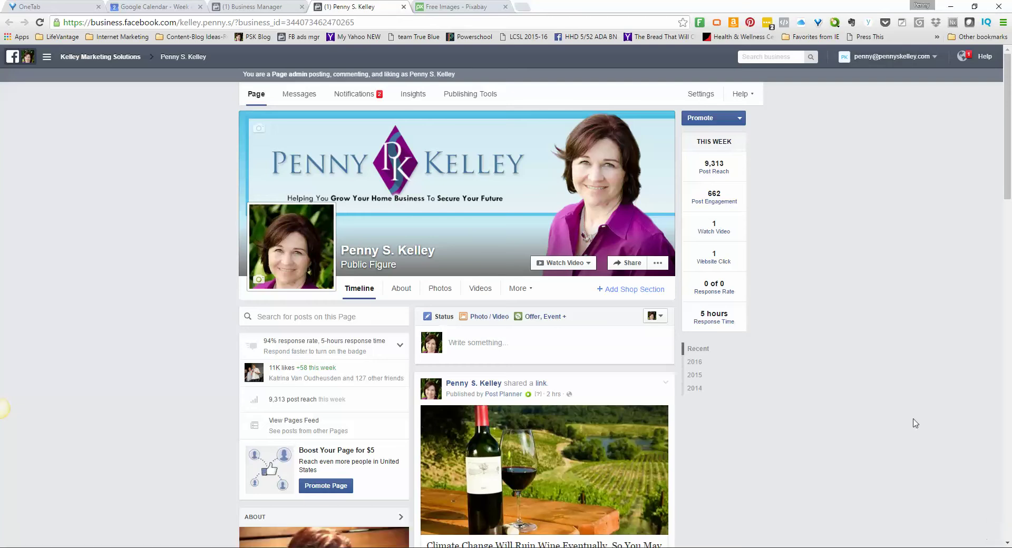
pyautogui.click(701, 120)
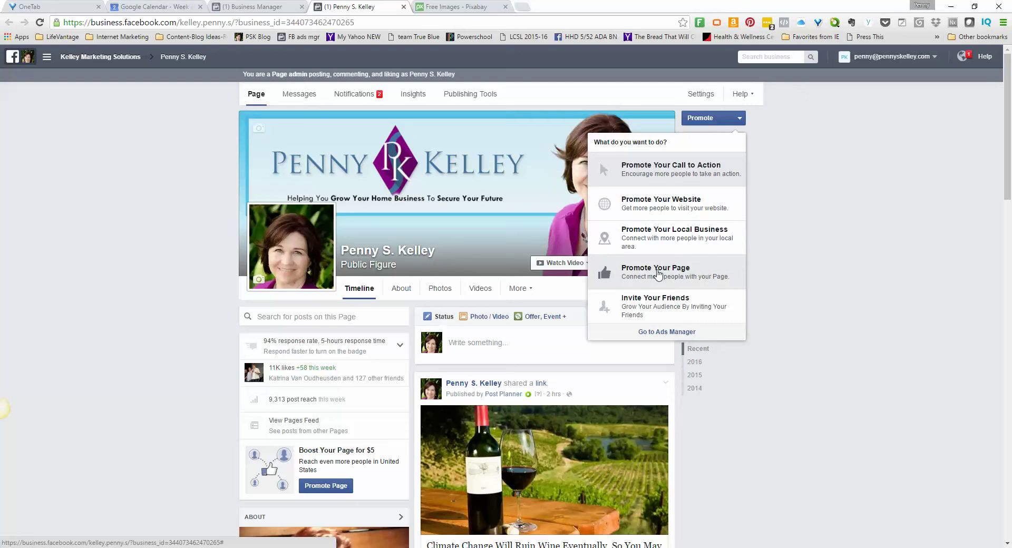
pyautogui.click(661, 333)
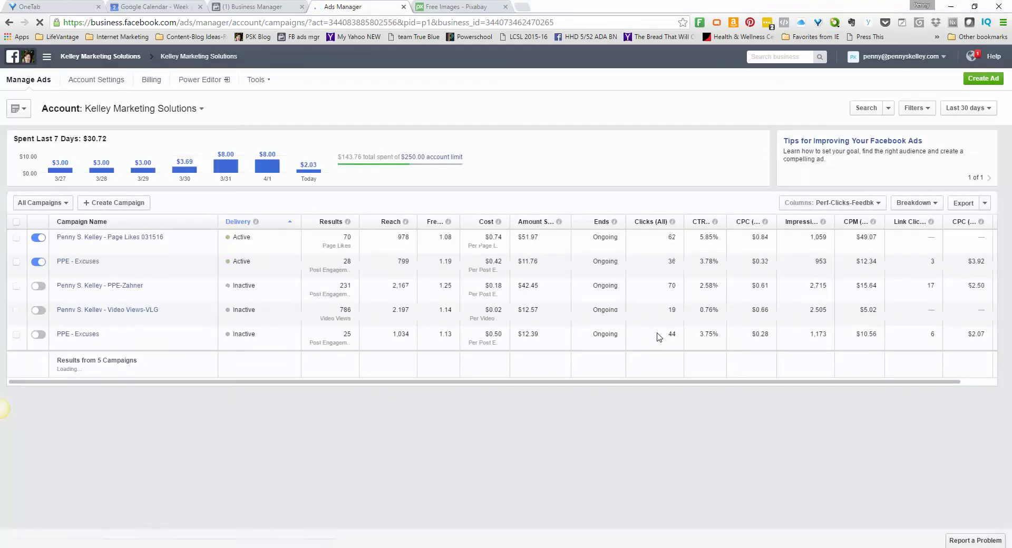
# Create a new ad with the Promote your Page objective and continue to the audience and budget settings.
pyautogui.click(970, 82)
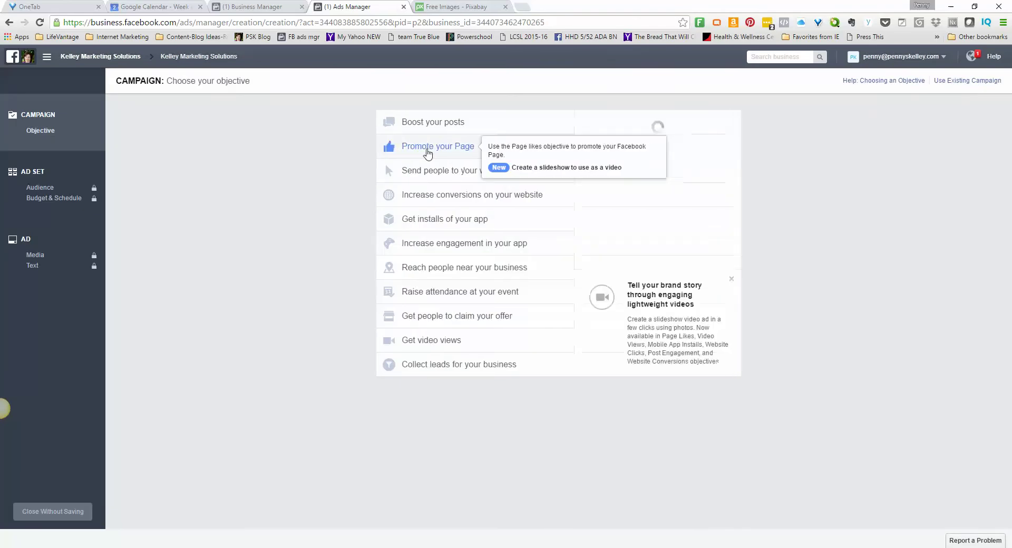
pyautogui.click(428, 150)
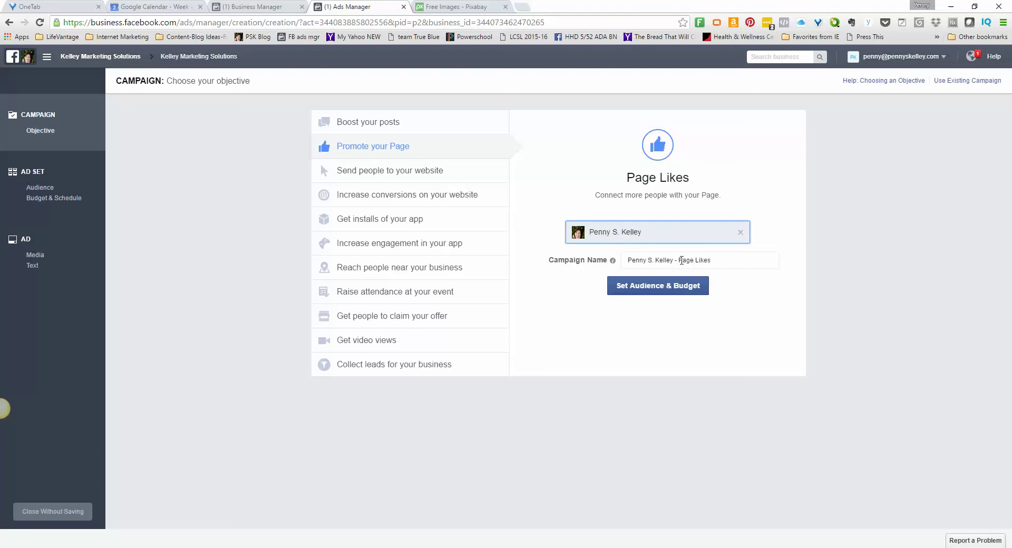
pyautogui.click(654, 293)
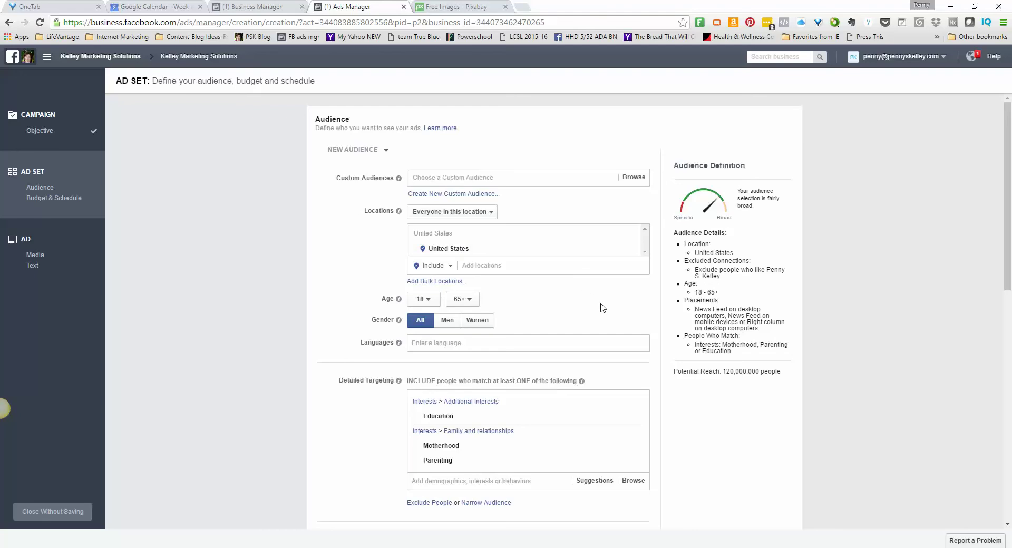
# Set the audience age range to 35–64.
pyautogui.click(423, 299)
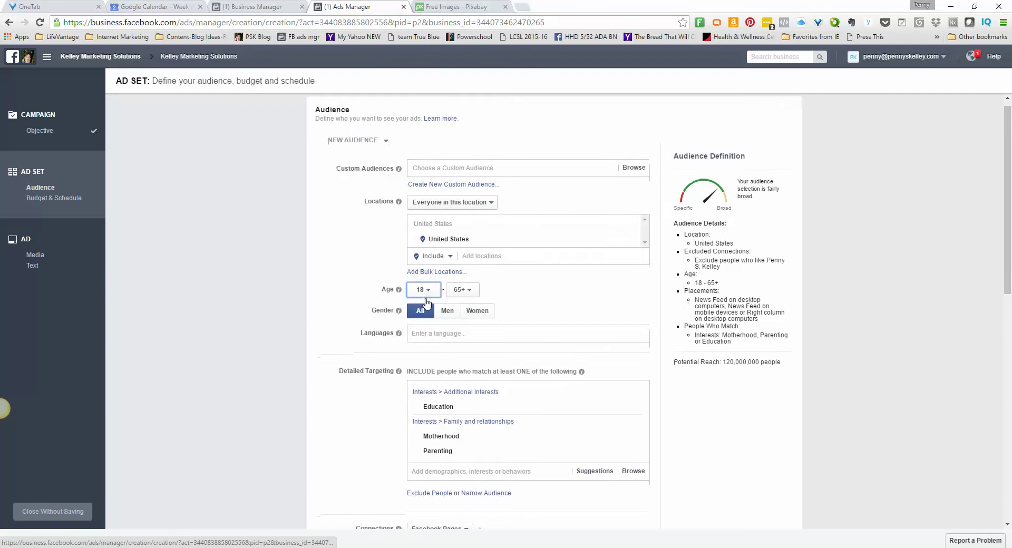
pyautogui.click(427, 292)
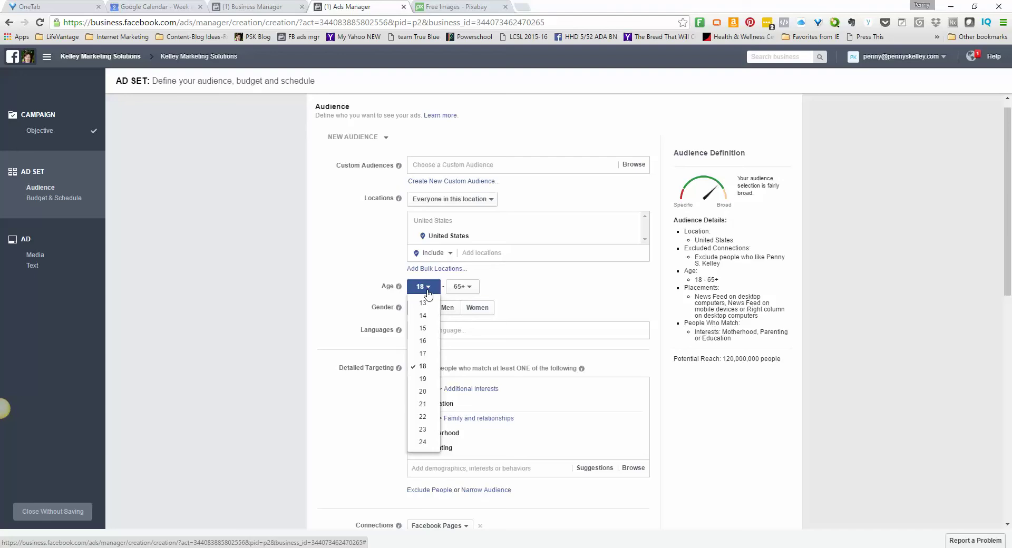
pyautogui.scroll(-2, 422, 369)
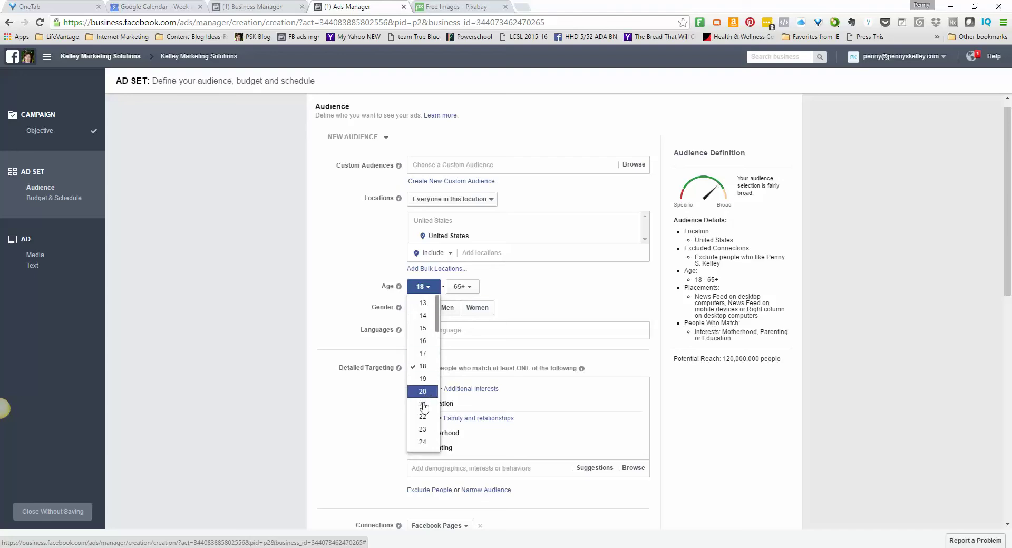
pyautogui.scroll(-2, 423, 413)
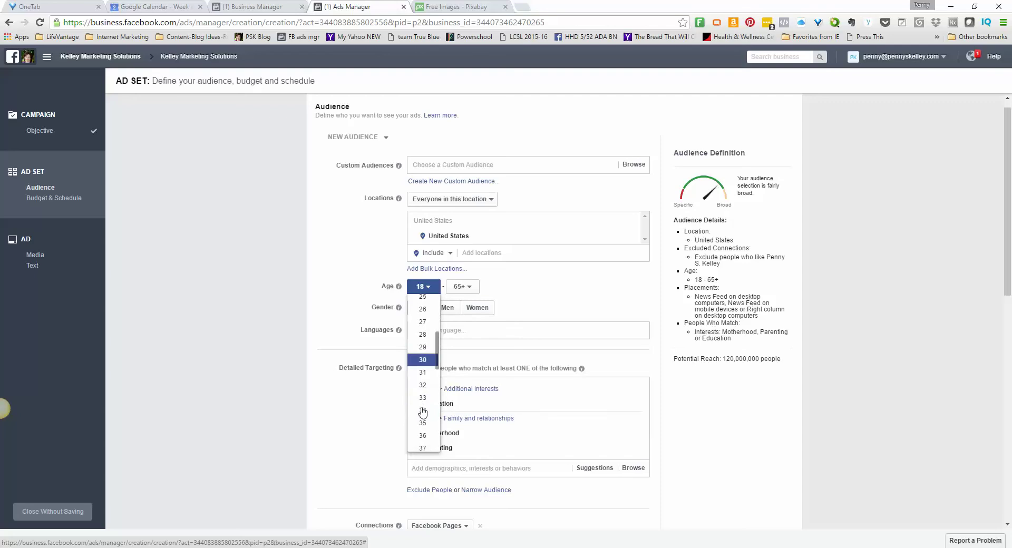
pyautogui.click(422, 425)
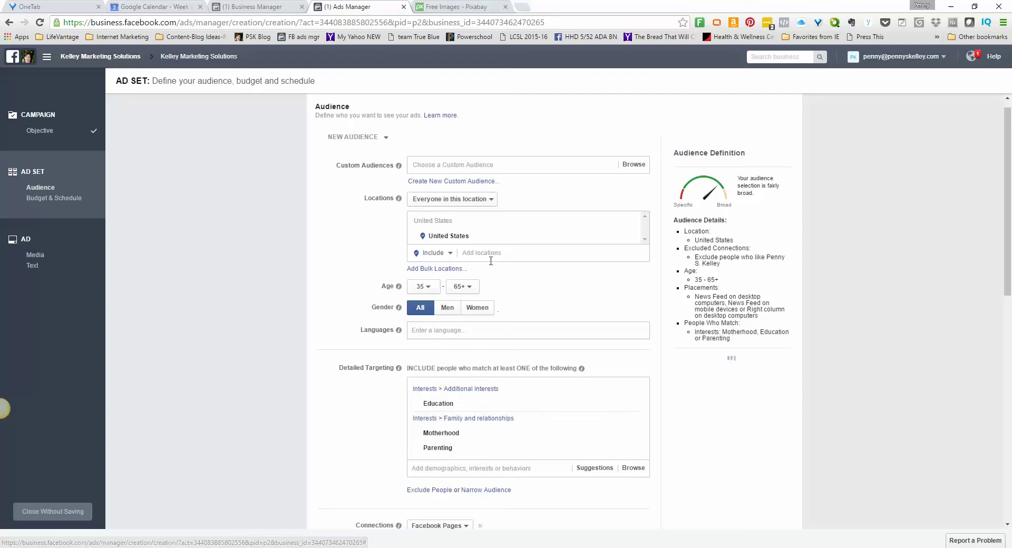
pyautogui.click(463, 286)
pyautogui.scroll(-10, 462, 389)
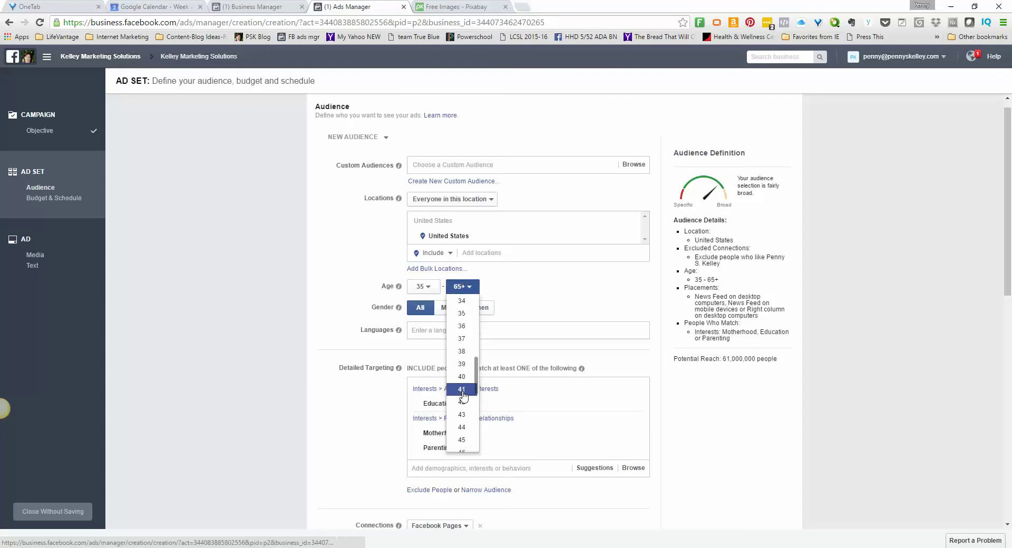
pyautogui.click(463, 431)
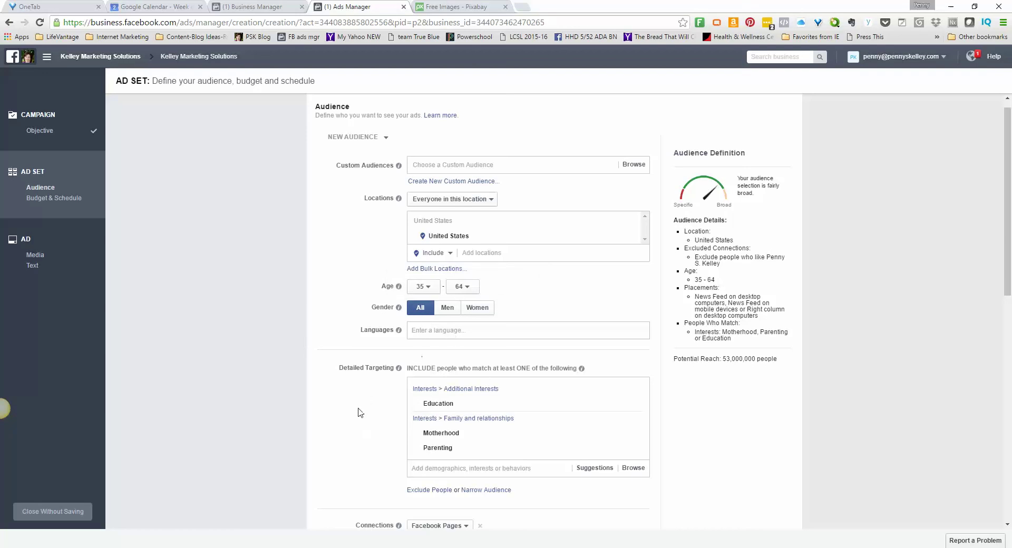
# Remove the Education, Motherhood and Parenting interests from the detailed targeting.
pyautogui.scroll(-3, 456, 340)
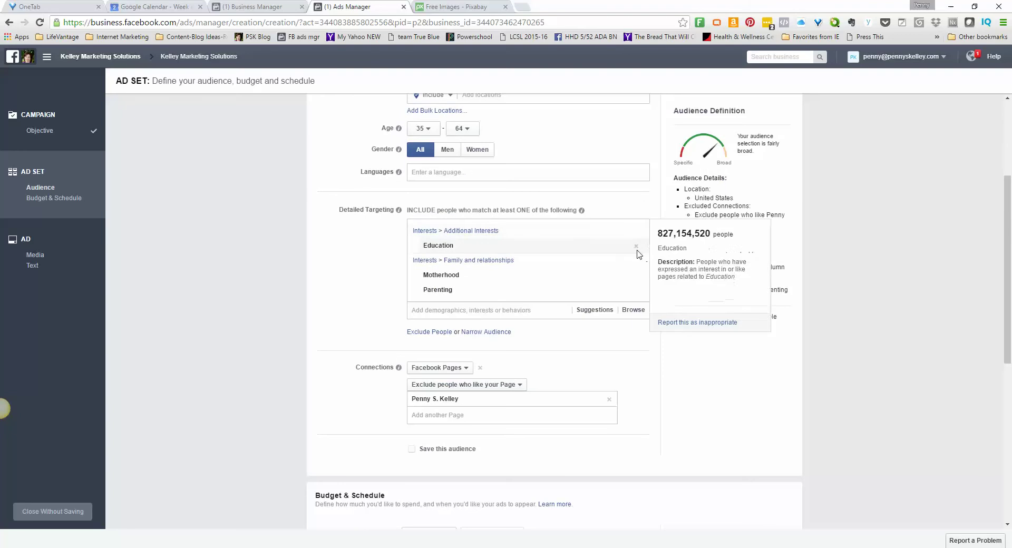
pyautogui.click(636, 247)
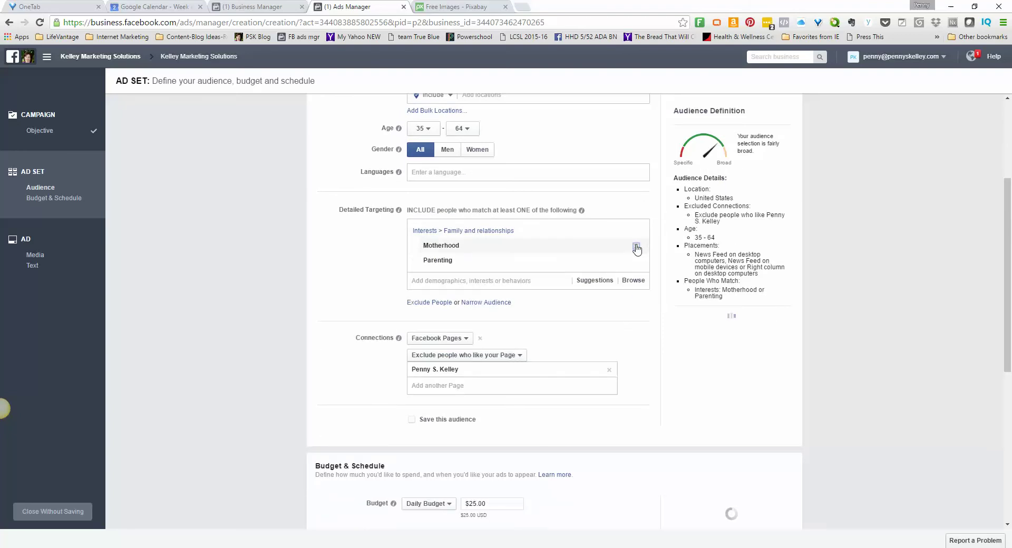
pyautogui.click(636, 247)
pyautogui.click(636, 246)
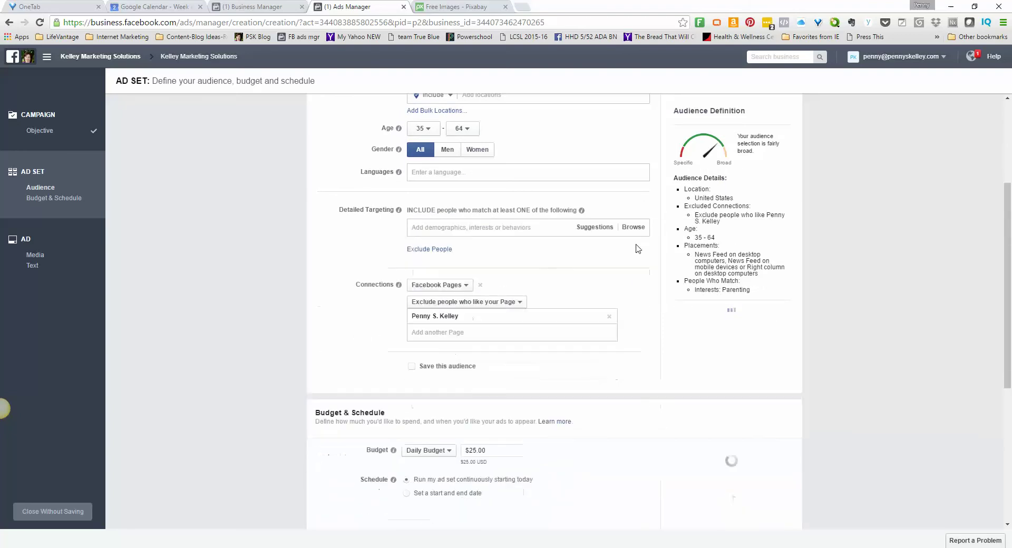
# Add Mari Smith from the suggested interests to the detailed targeting.
pyautogui.click(452, 227)
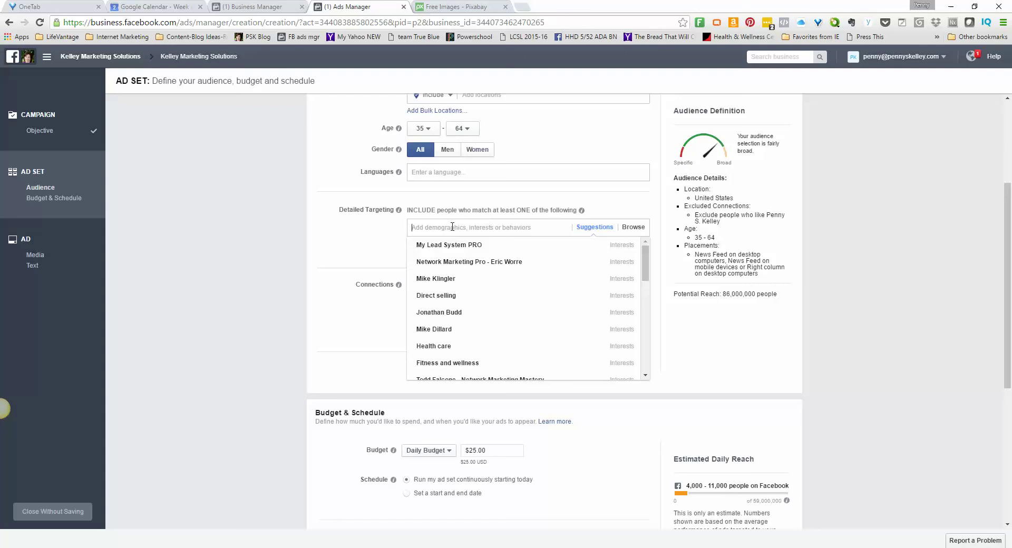
pyautogui.moveTo(447, 332)
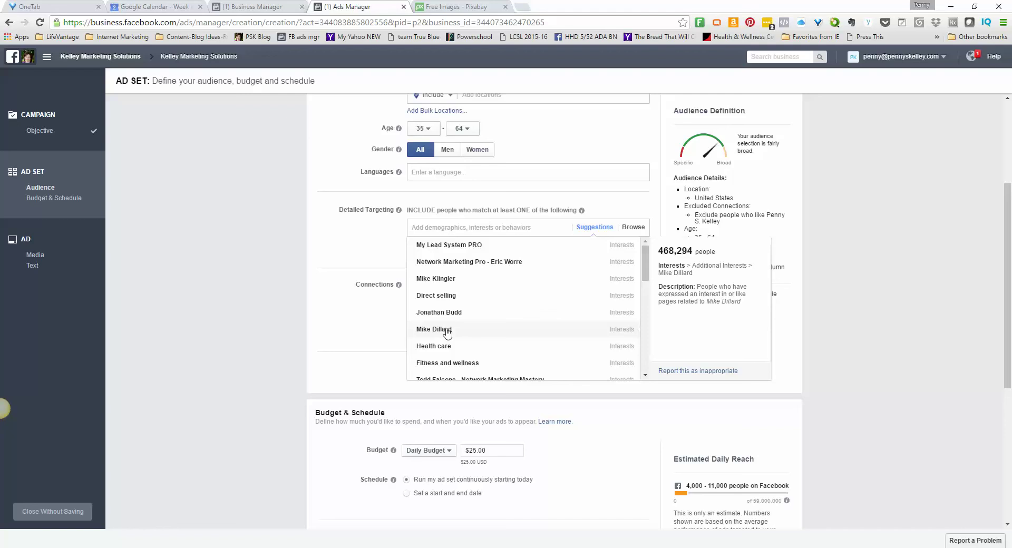
pyautogui.scroll(-1, 446, 332)
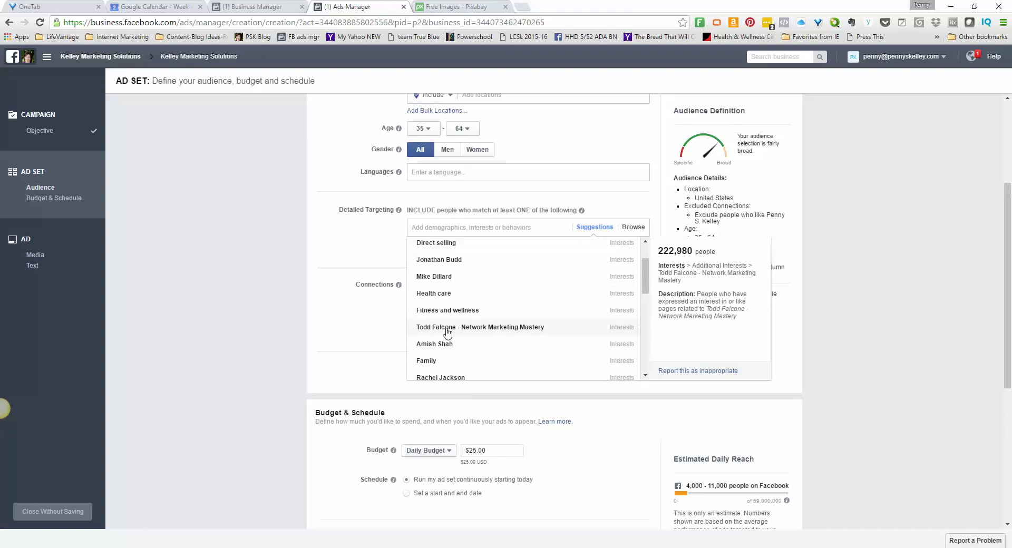
pyautogui.scroll(-1, 447, 332)
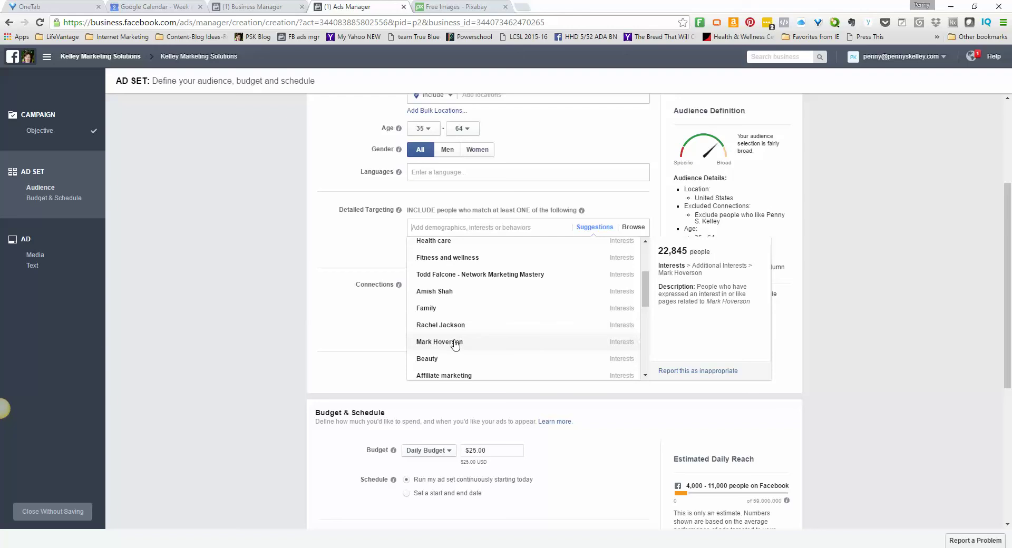
pyautogui.scroll(-4, 456, 344)
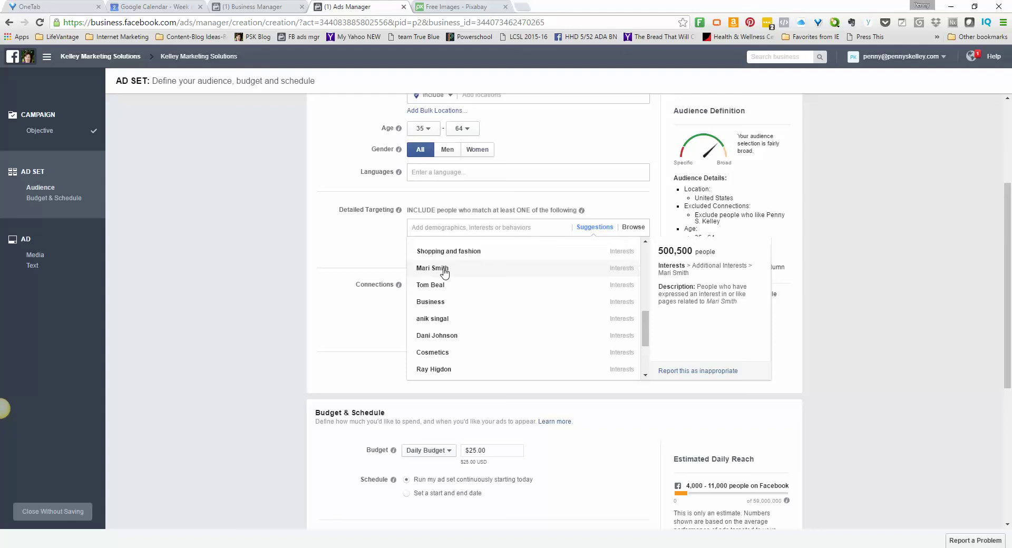
pyautogui.click(442, 268)
pyautogui.click(372, 278)
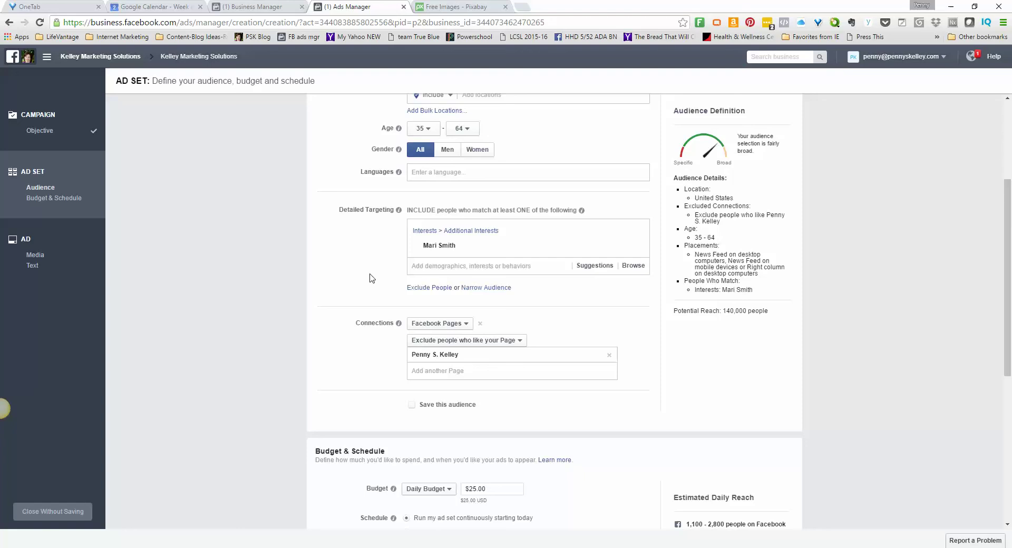
# Examine the further suggested interests and their audience sizes for the detailed targeting, then close the suggestions.
pyautogui.click(441, 267)
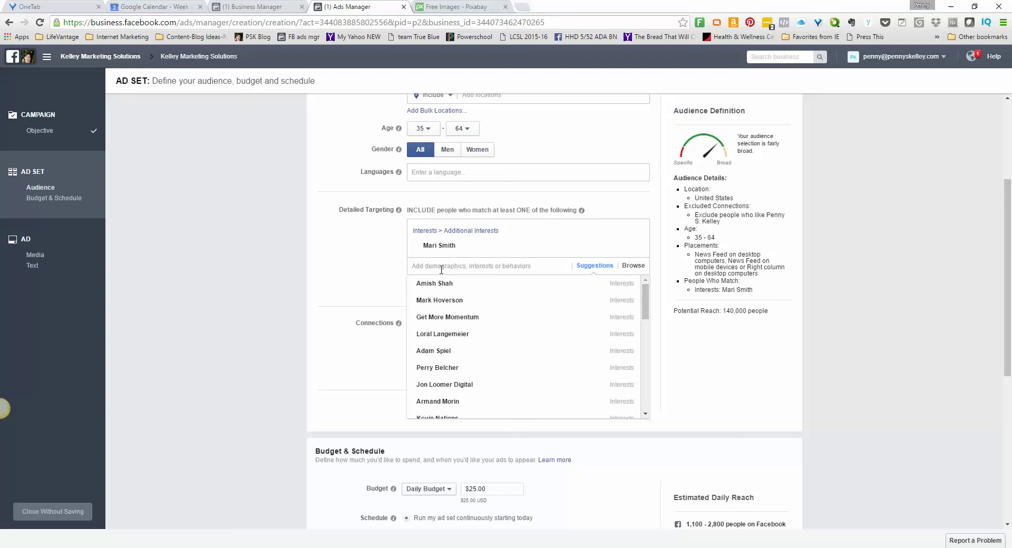
pyautogui.scroll(-5, 459, 338)
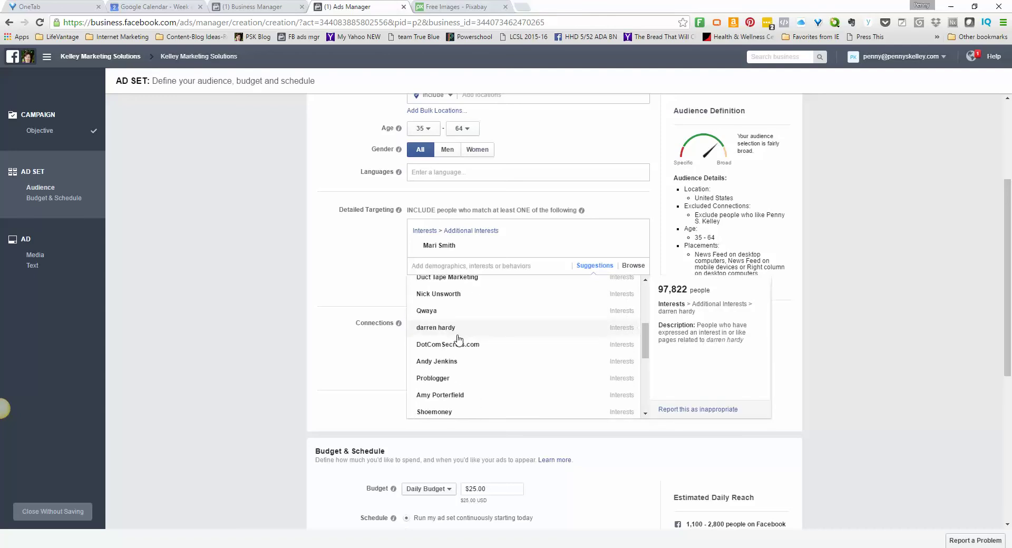
pyautogui.scroll(-1, 459, 339)
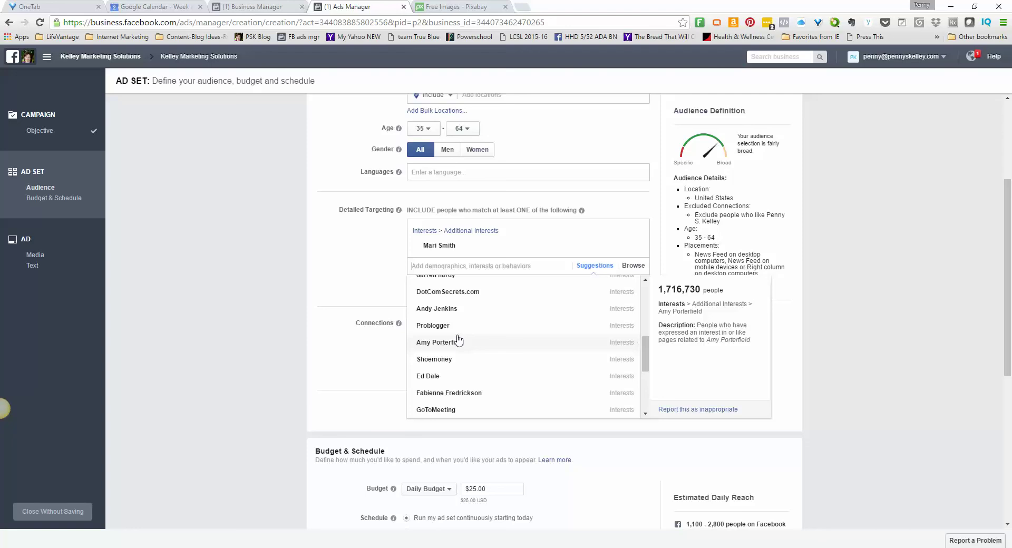
pyautogui.scroll(1, 458, 340)
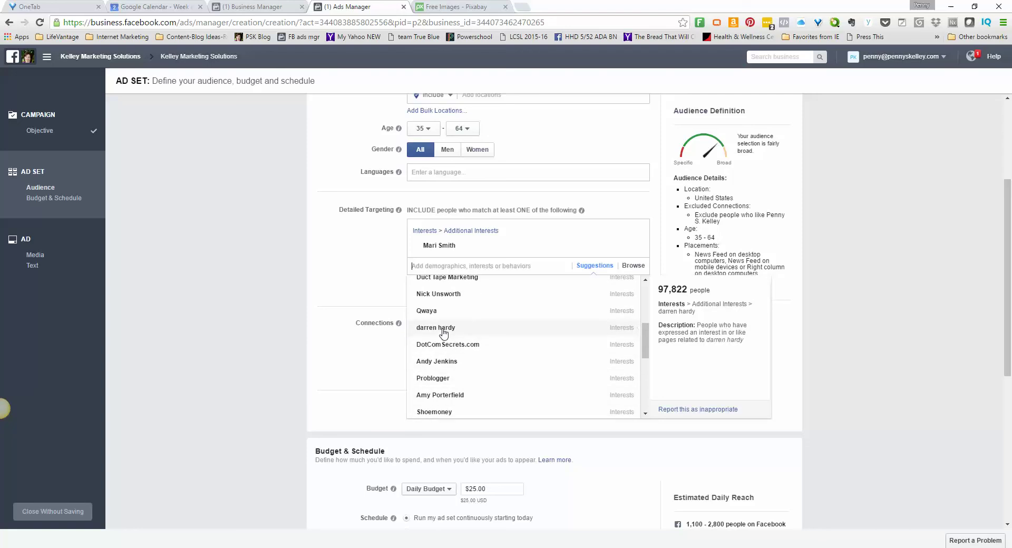
pyautogui.scroll(1, 444, 334)
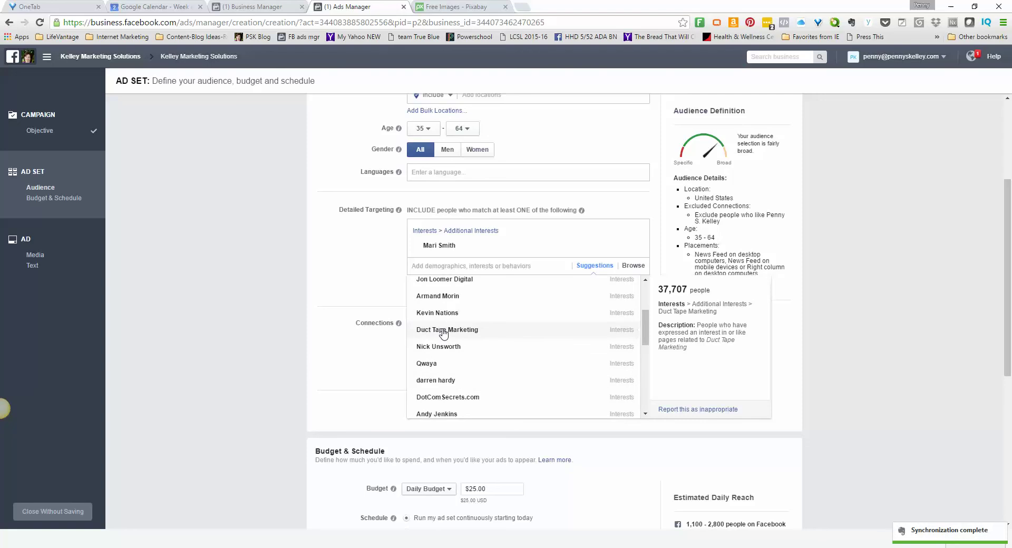
pyautogui.scroll(1, 443, 333)
pyautogui.scroll(1, 444, 333)
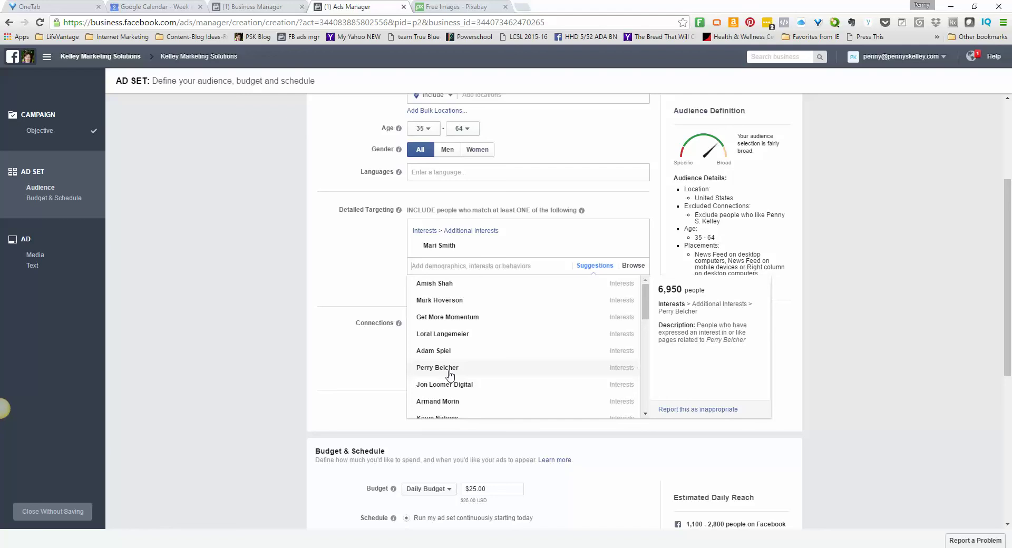
pyautogui.click(356, 259)
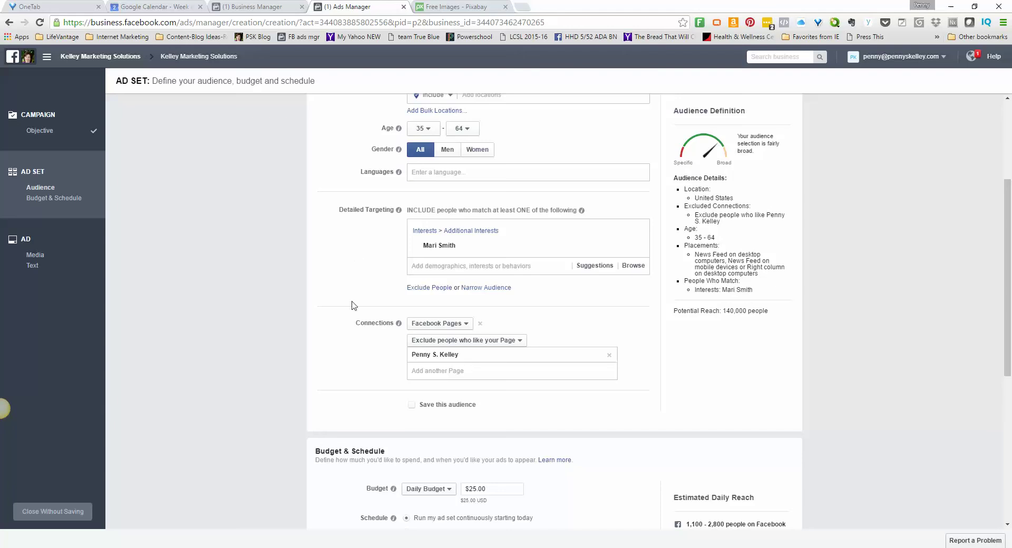
# Set the ad set's daily budget to $5.00.
pyautogui.scroll(-3, 355, 366)
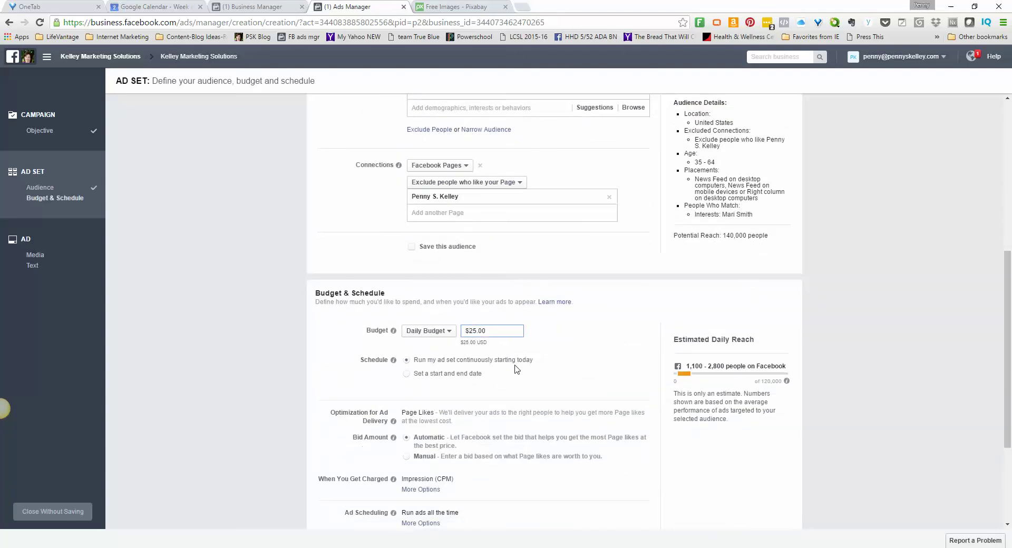
pyautogui.press('BackSpace')
pyautogui.click(554, 386)
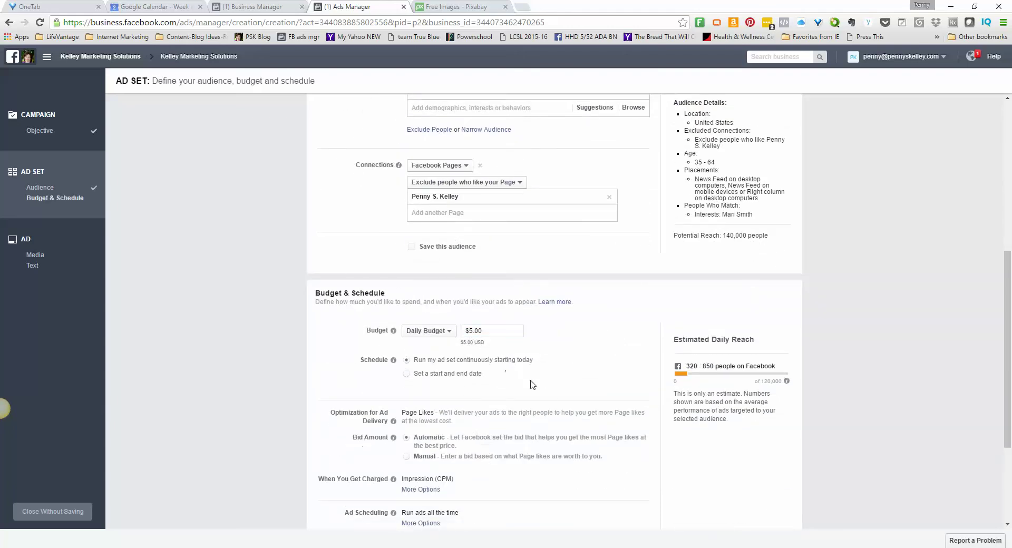
# Append "-Mari Smith" to the ad set name and continue to the ad creative.
pyautogui.scroll(-3, 532, 384)
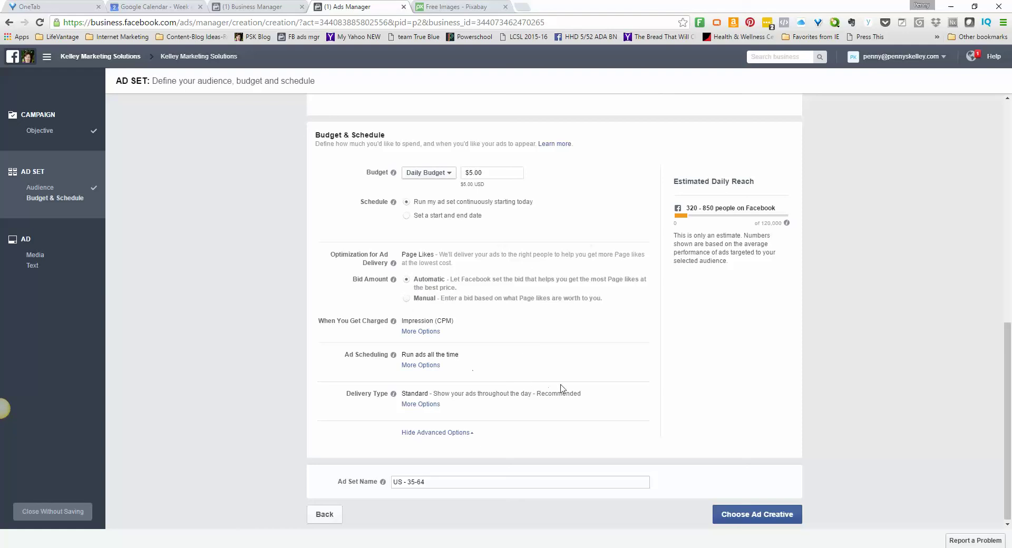
pyautogui.click(478, 482)
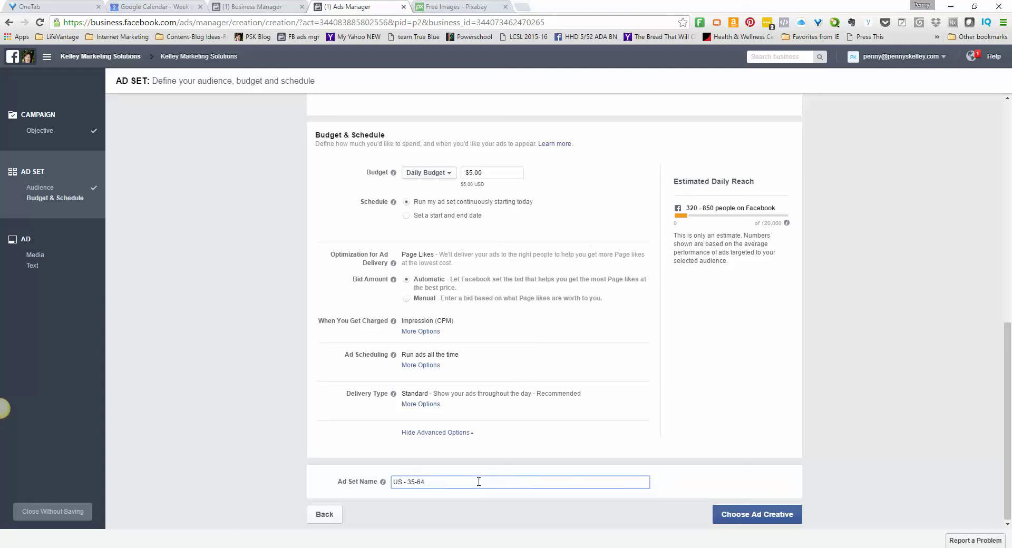
pyautogui.write('-Mari Smith')
pyautogui.click(745, 519)
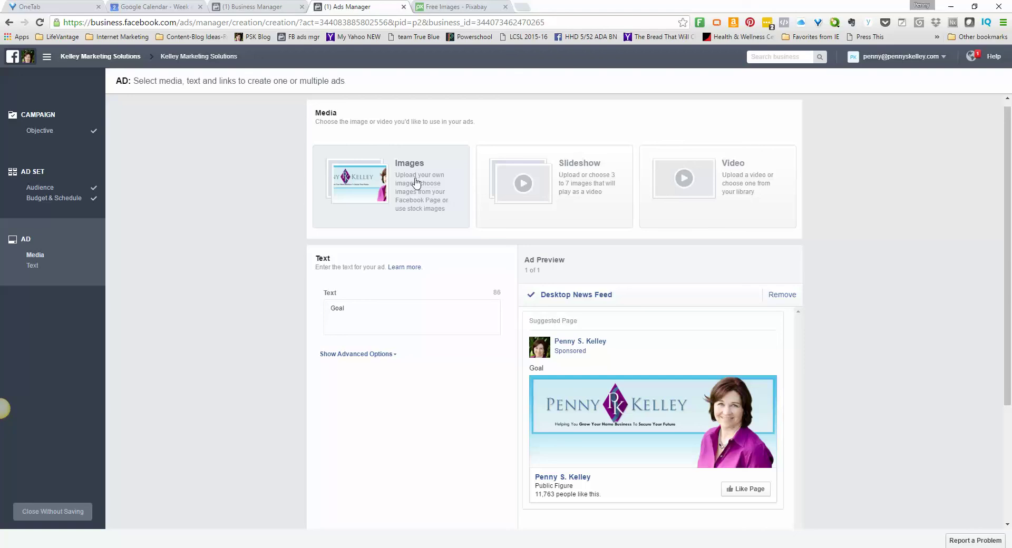
# Remove the default banner from the ad images and search the free stock images for "happy group of people".
pyautogui.click(416, 182)
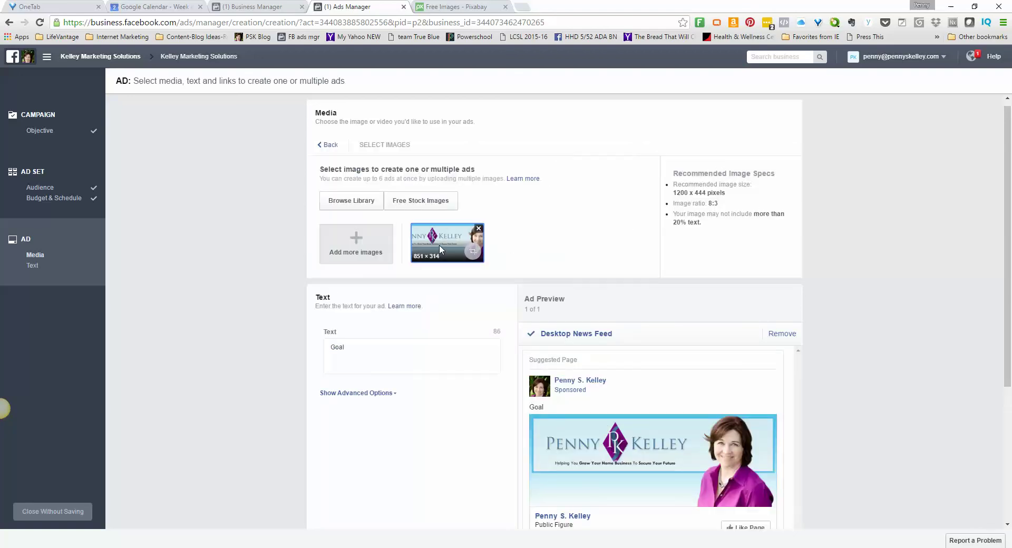
pyautogui.click(479, 229)
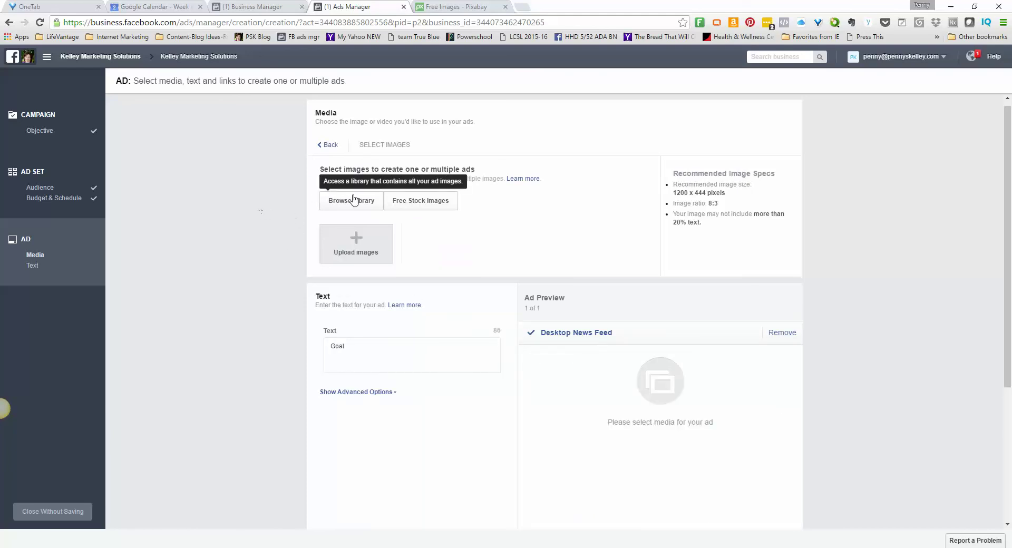
pyautogui.click(425, 205)
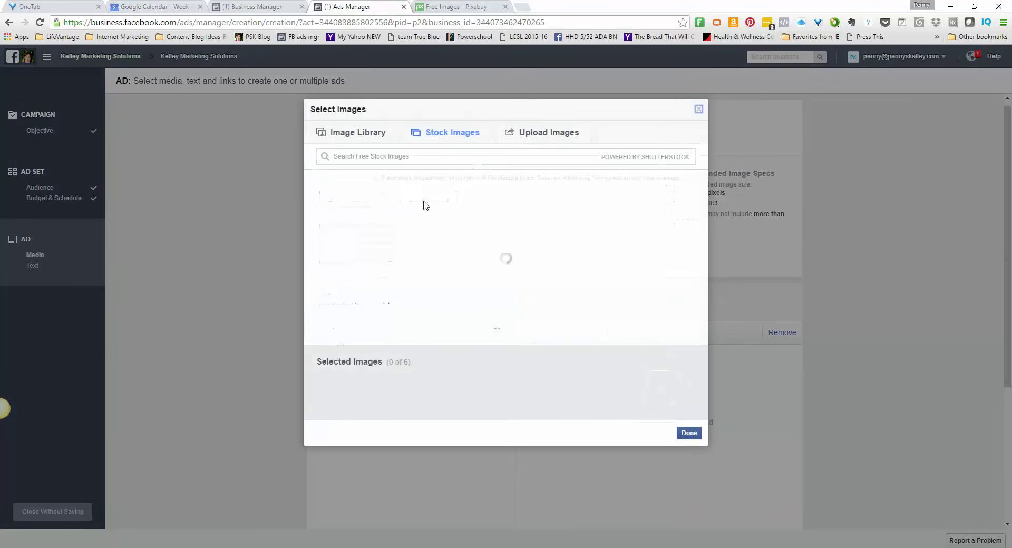
pyautogui.click(387, 156)
pyautogui.write('hap')
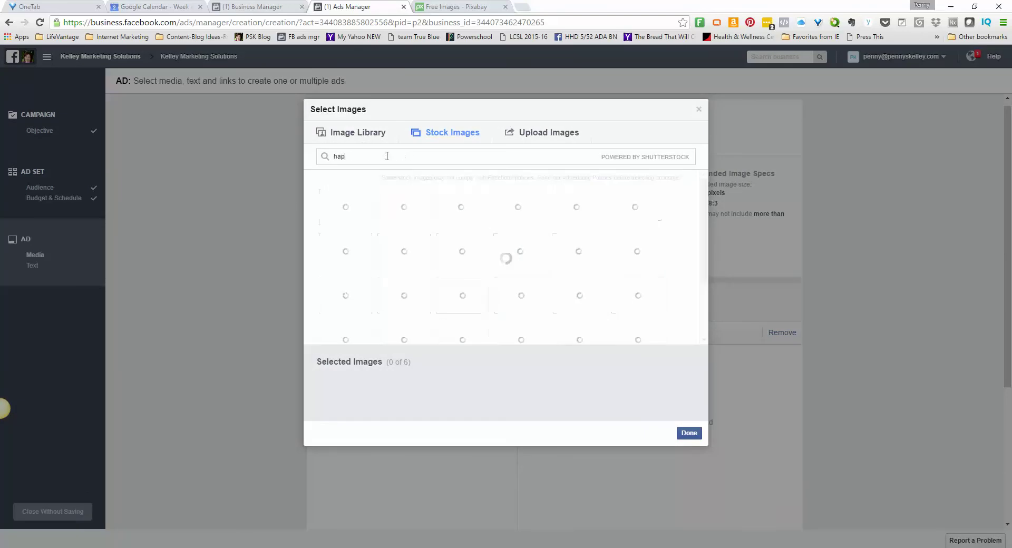
pyautogui.write('py group of people')
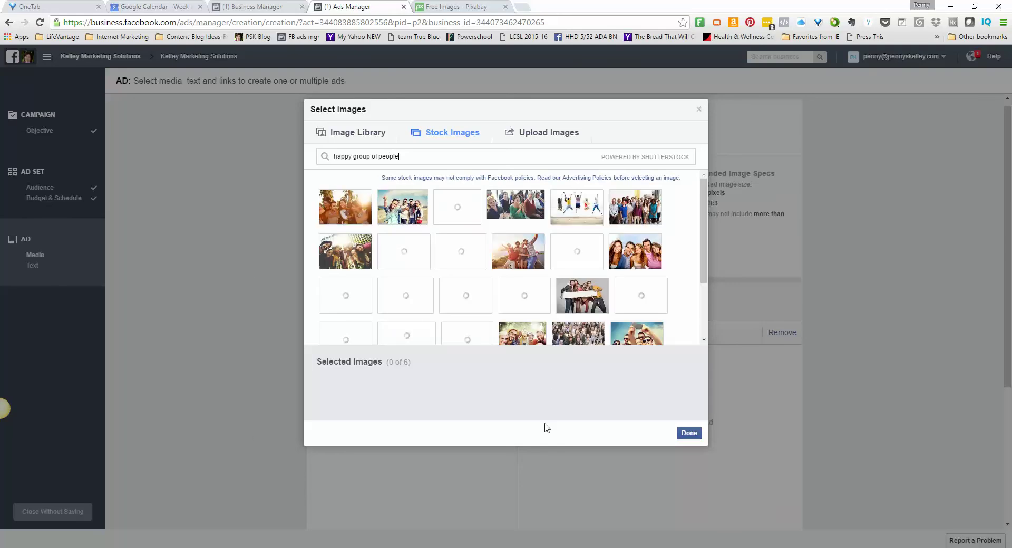
# Preview several stock results and add the image of the seated, applauding audience to the ad.
pyautogui.moveTo(407, 210)
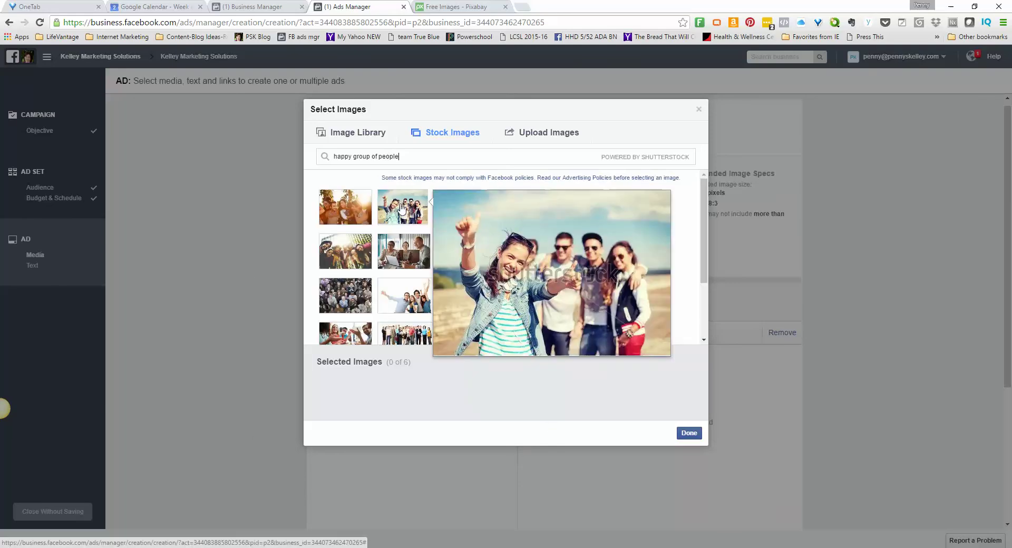
pyautogui.moveTo(398, 293)
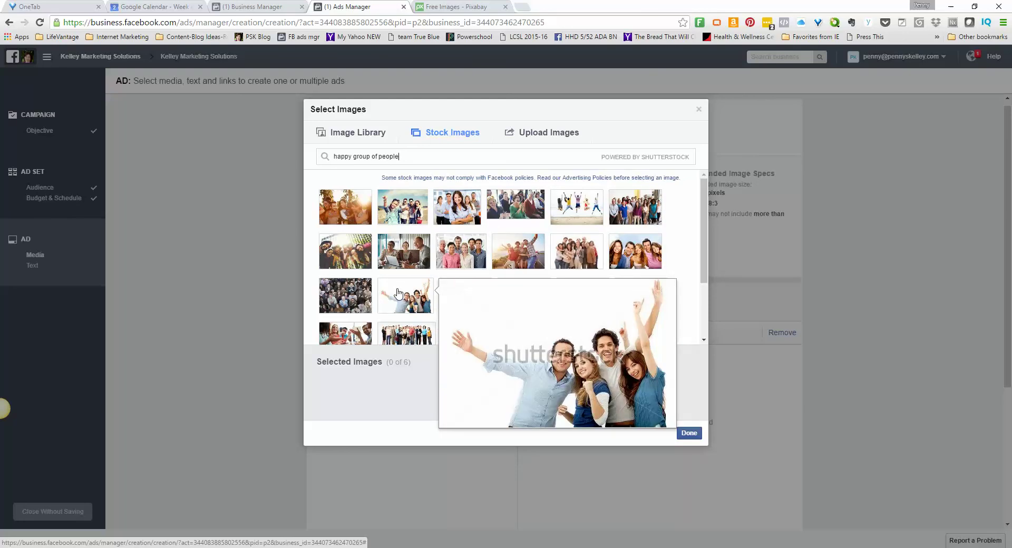
pyautogui.moveTo(521, 207)
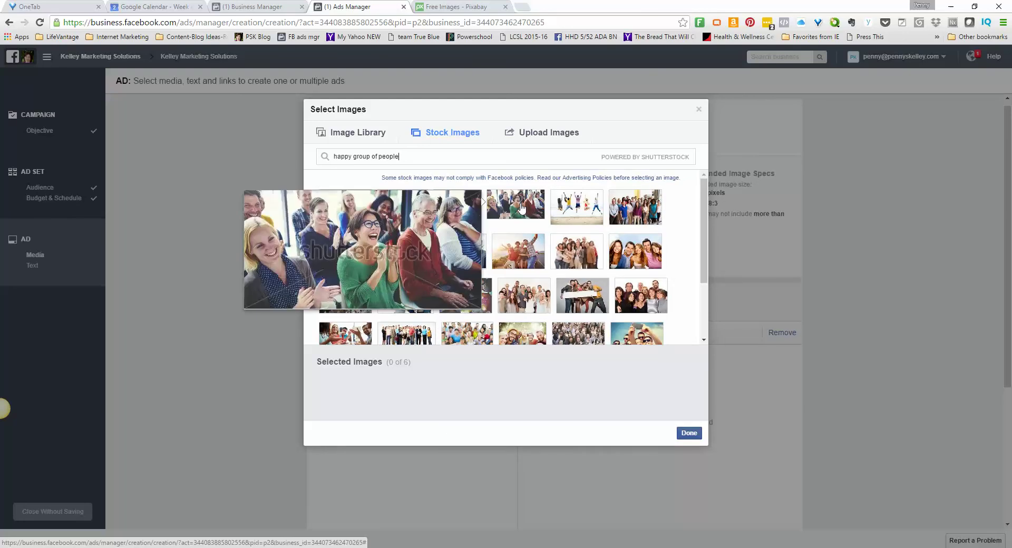
pyautogui.click(520, 207)
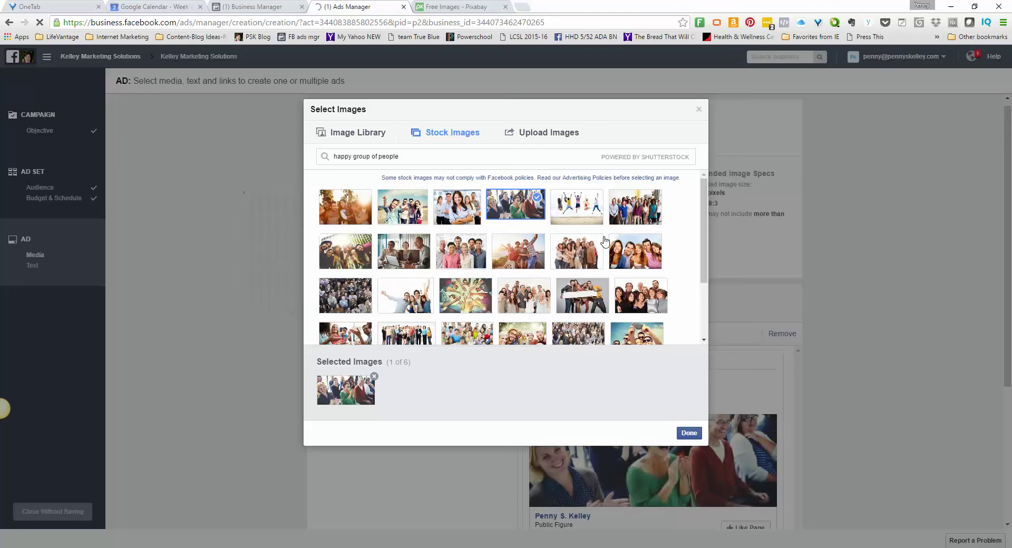
# Preview more stock results, add the image of the large crowd in colourful clothes, and finish the image selection.
pyautogui.moveTo(622, 252)
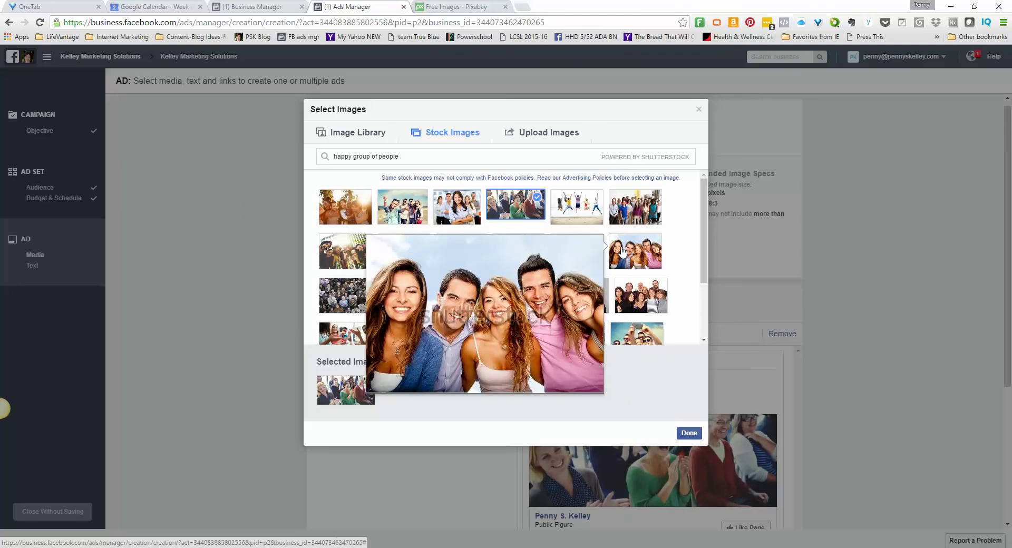
pyautogui.moveTo(636, 296)
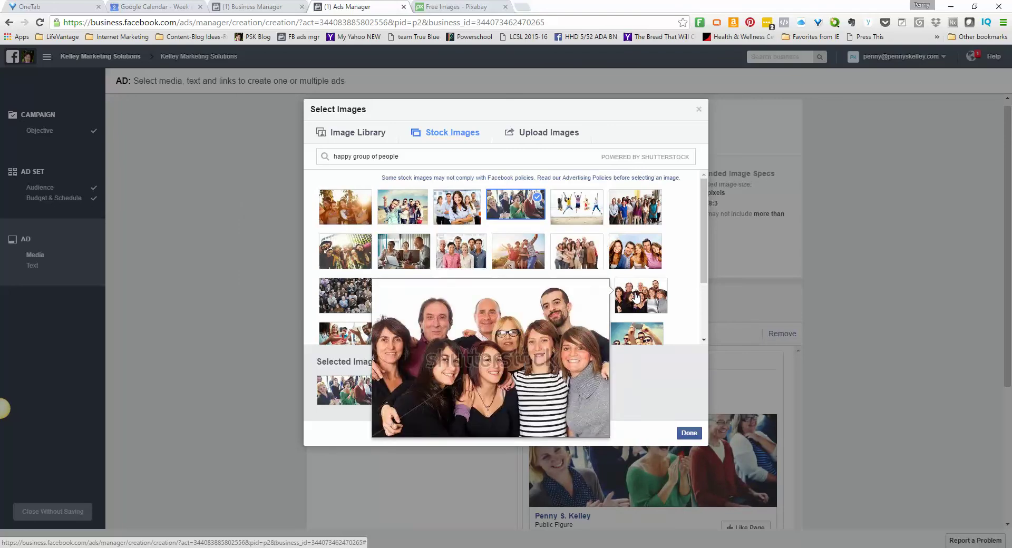
pyautogui.moveTo(636, 203)
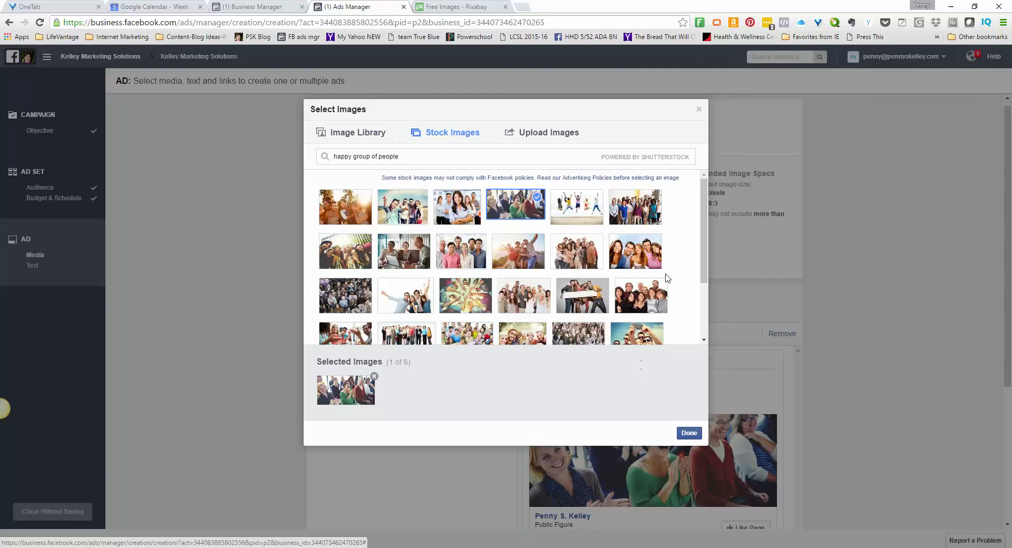
pyautogui.scroll(-2, 688, 280)
pyautogui.moveTo(458, 206)
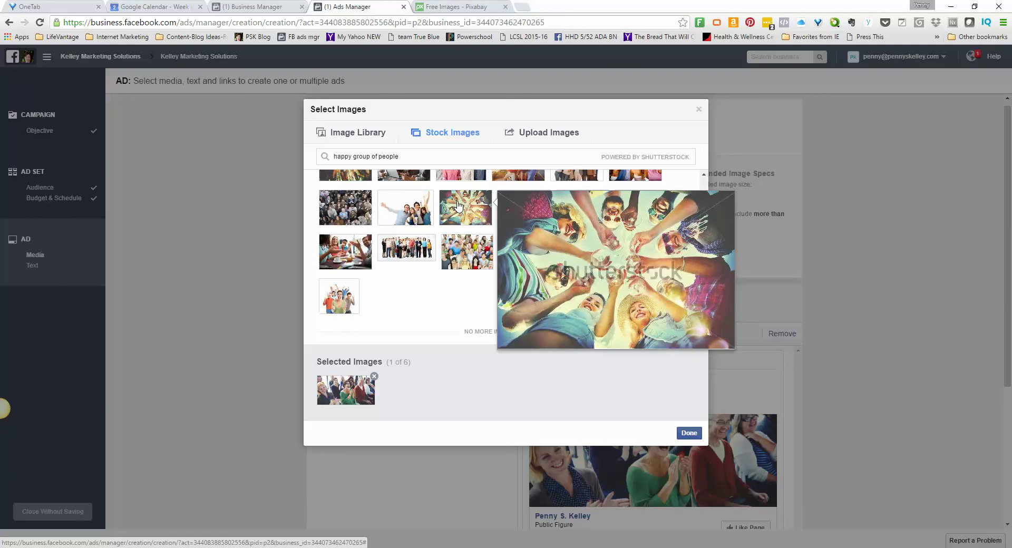
pyautogui.moveTo(456, 247)
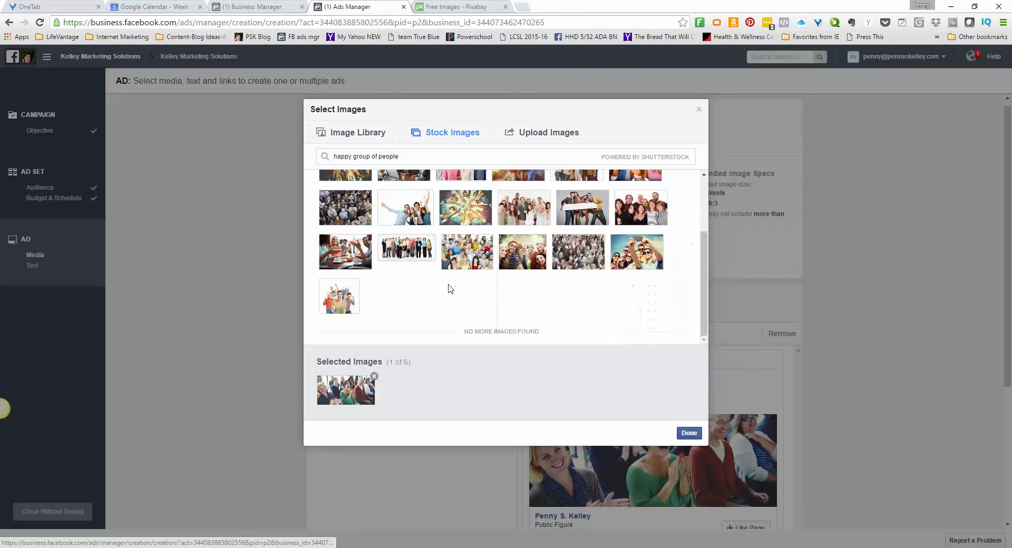
pyautogui.click(463, 263)
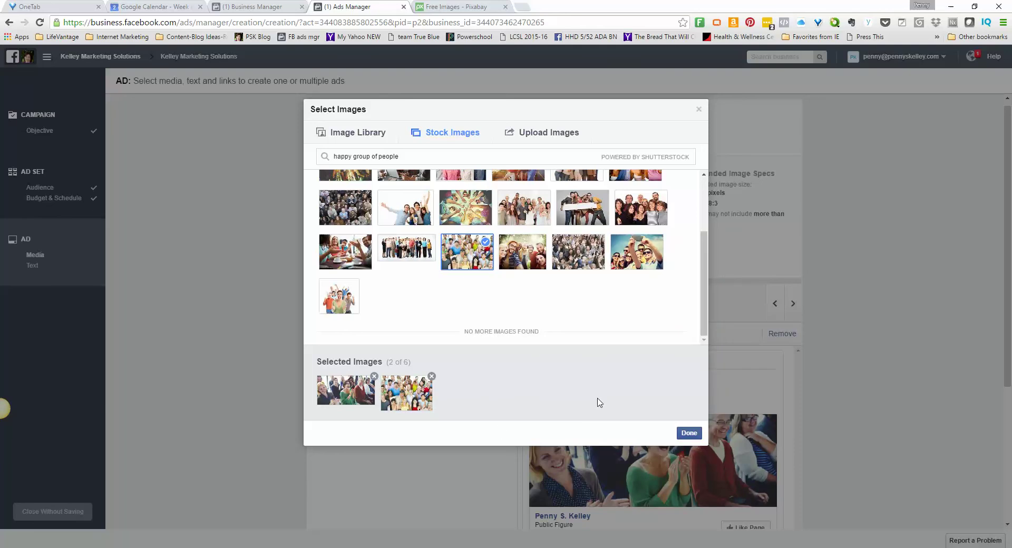
pyautogui.moveTo(589, 205)
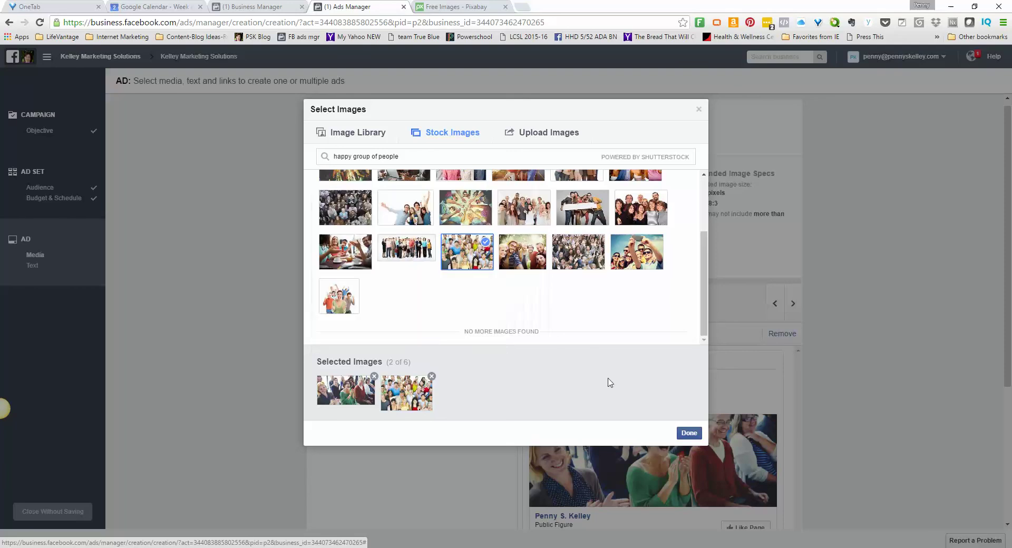
pyautogui.click(688, 434)
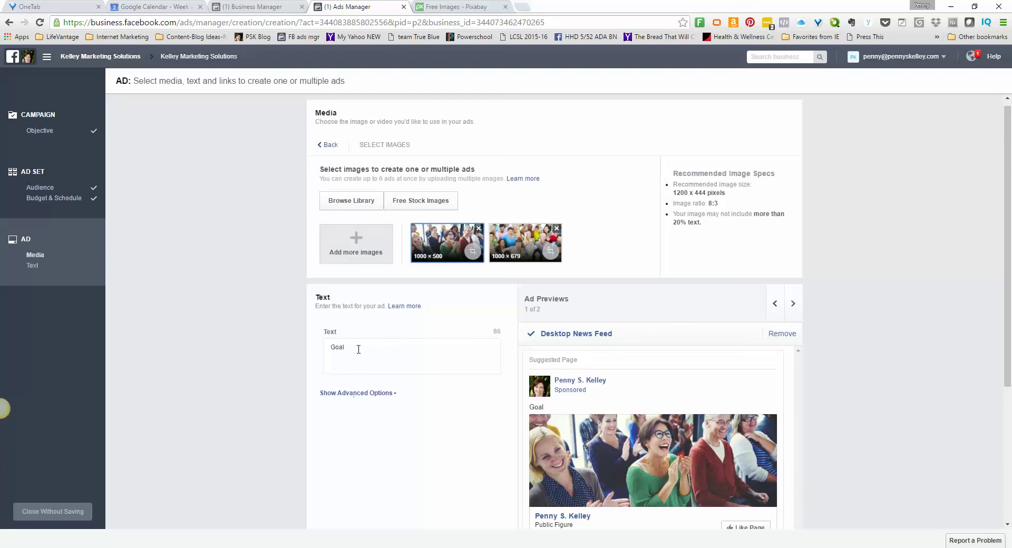
# Replace the ad text with "Helping You Grow Your Small Business to Secure Your Future!".
pyautogui.moveTo(359, 350); pyautogui.dragTo(309, 353)
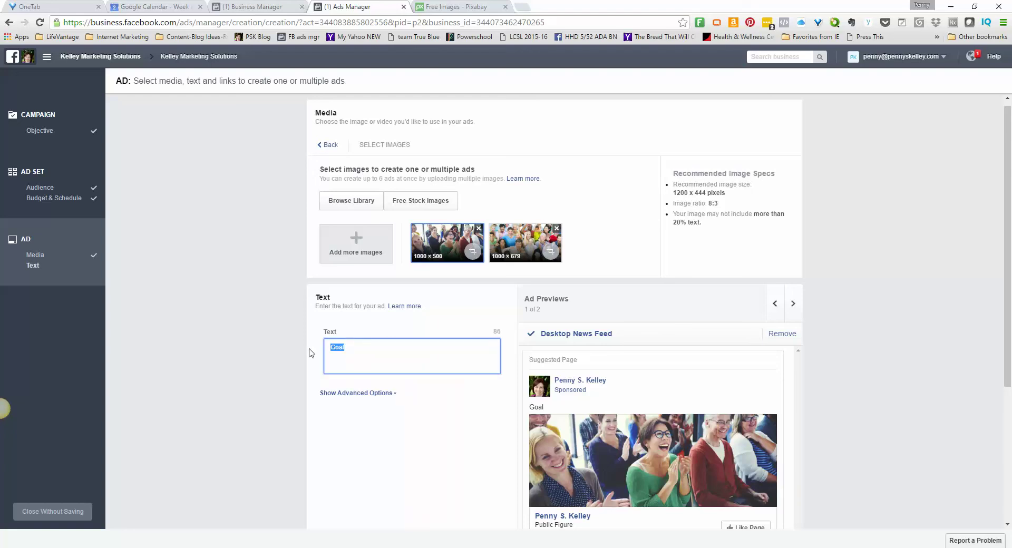
pyautogui.write('Hello')
pyautogui.press('BackSpace')
pyautogui.press('BackSpace')
pyautogui.press('BackSpace')
pyautogui.press('BackSpace')
pyautogui.write('elping you')
pyautogui.press('BackSpace')
pyautogui.press('BackSpace')
pyautogui.press('BackSpace')
pyautogui.press('BackSpace')
pyautogui.press('BackSpace')
pyautogui.press('BackSpace')
pyautogui.press('BackSpace')
pyautogui.press('BackSpace')
pyautogui.write('You Grow Your Business')
pyautogui.press('BackSpace')
pyautogui.press('BackSpace')
pyautogui.press('BackSpace')
pyautogui.press('BackSpace')
pyautogui.press('BackSpace')
pyautogui.press('BackSpace')
pyautogui.press('BackSpace')
pyautogui.press('BackSpace')
pyautogui.write('HOME')
pyautogui.press('BackSpace')
pyautogui.press('BackSpace')
pyautogui.press('BackSpace')
pyautogui.write('ome')
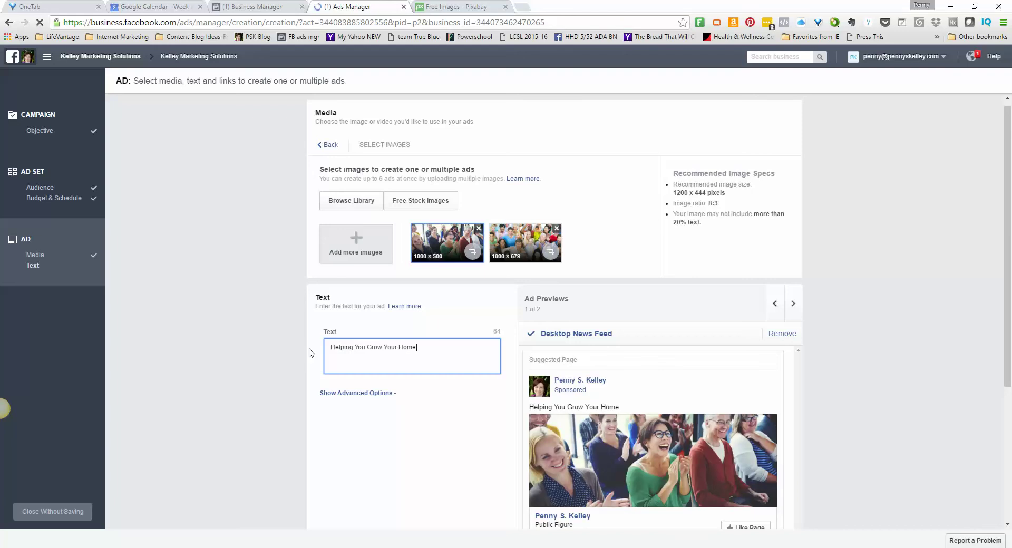
pyautogui.press('BackSpace')
pyautogui.press('BackSpace')
pyautogui.press('BackSpace')
pyautogui.press('BackSpace')
pyautogui.write('Small Busines to')
pyautogui.press('BackSpace')
pyautogui.press('BackSpace')
pyautogui.press('BackSpace')
pyautogui.write('s to Secure Your ')
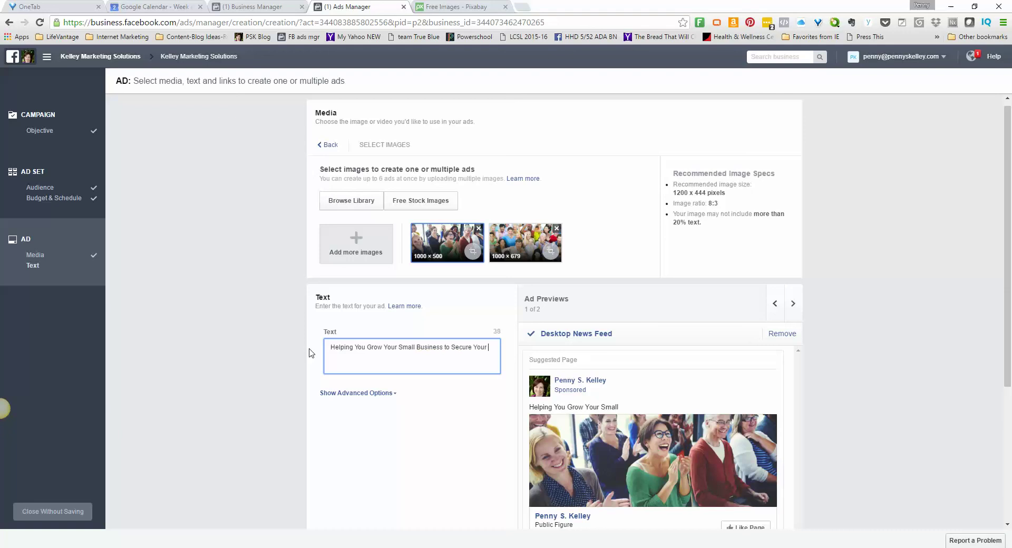
pyautogui.write('Future!')
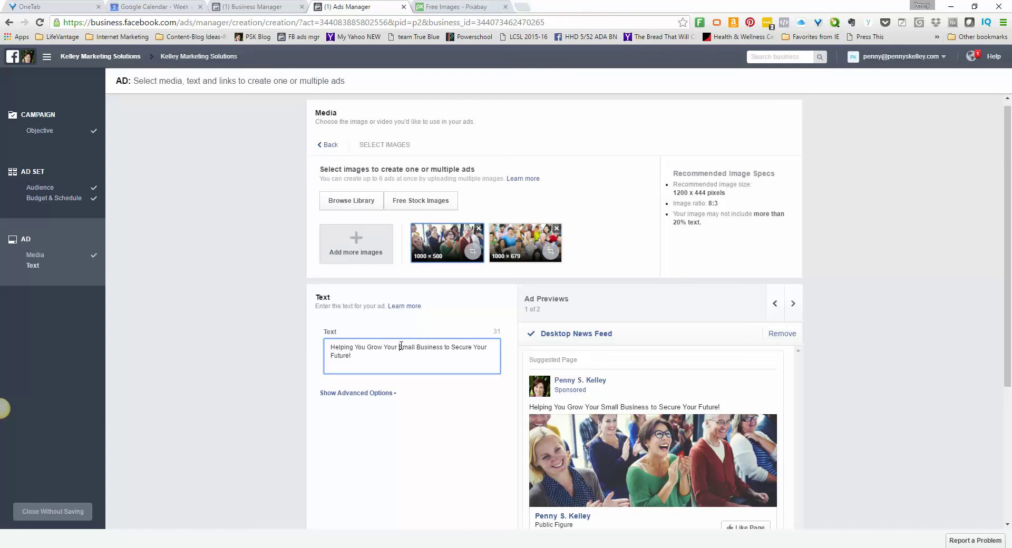
# Insert "Home-Based or" before "Small Business" in the ad text.
pyautogui.click(400, 346)
pyautogui.write('Home-Based or')
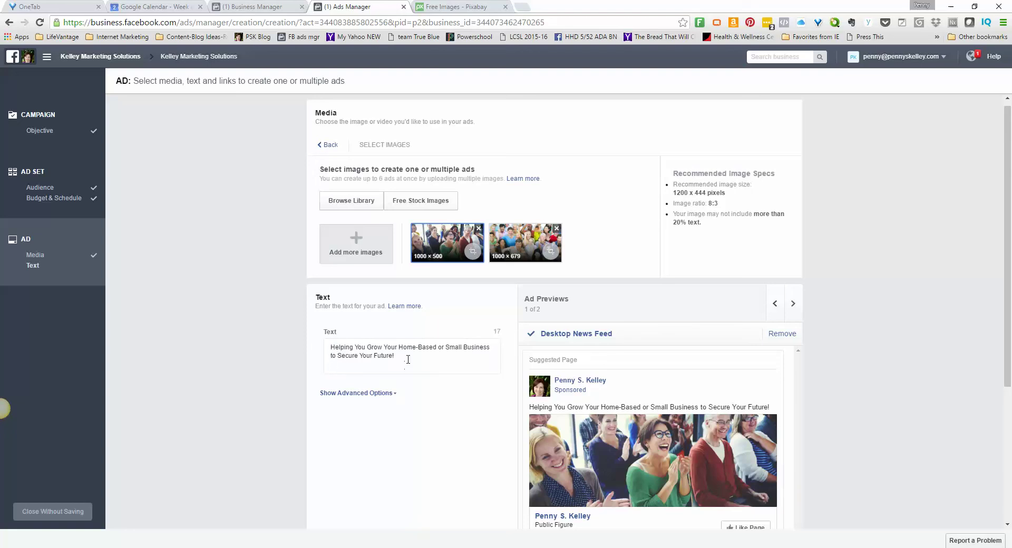
pyautogui.click(408, 364)
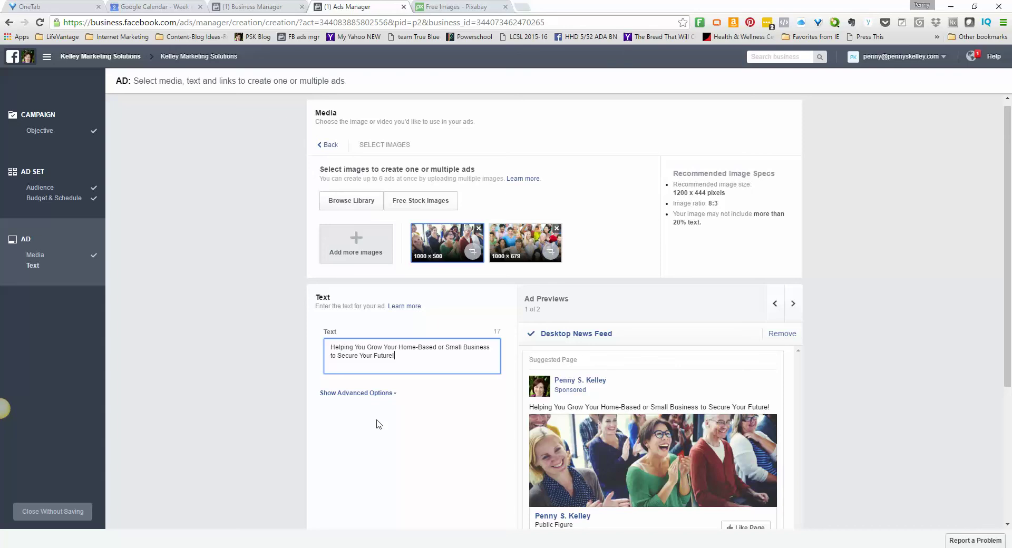
# Examine the headline and the landing view choices in the ad's advanced options, leaving the landing view on Timeline.
pyautogui.scroll(-3, 377, 424)
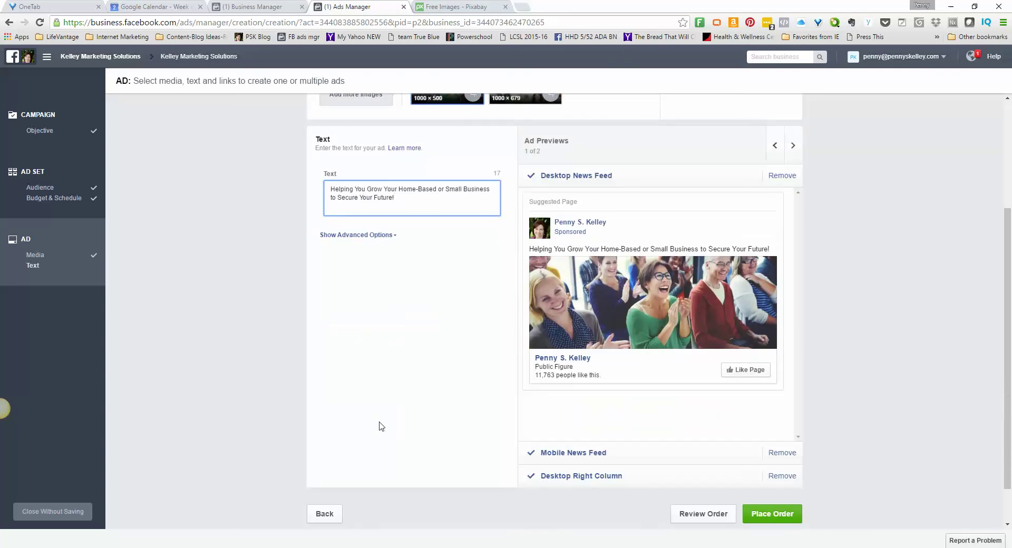
pyautogui.click(356, 237)
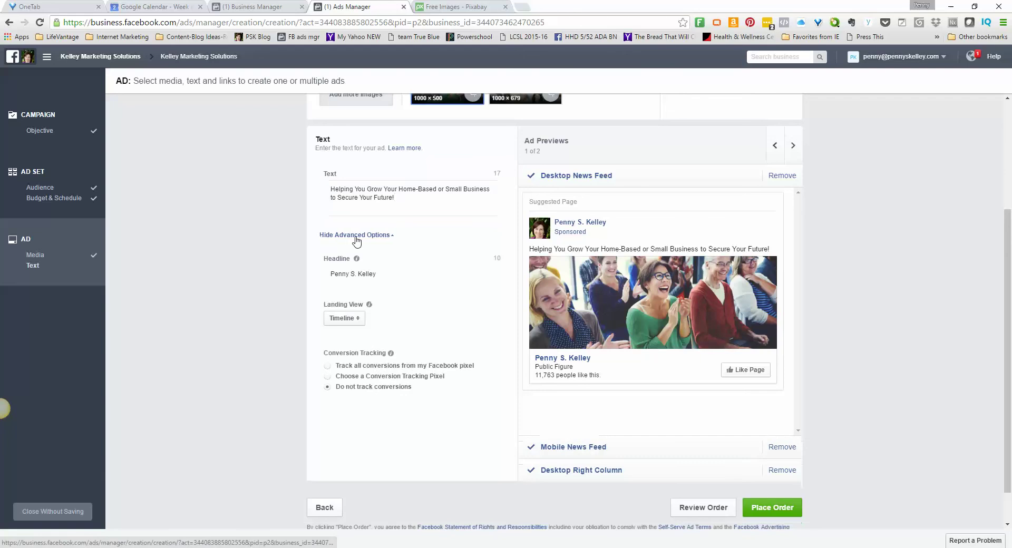
pyautogui.click(417, 277)
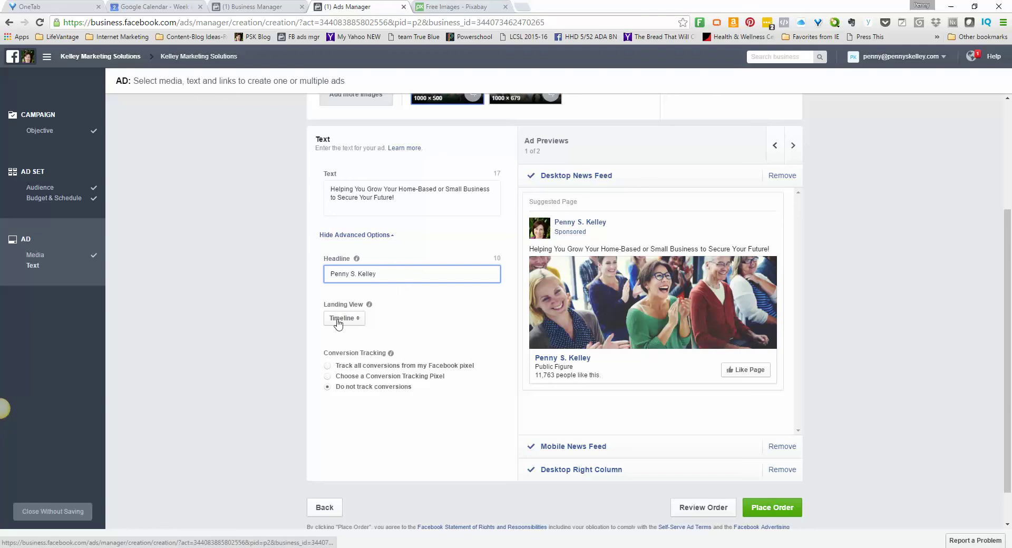
pyautogui.click(338, 322)
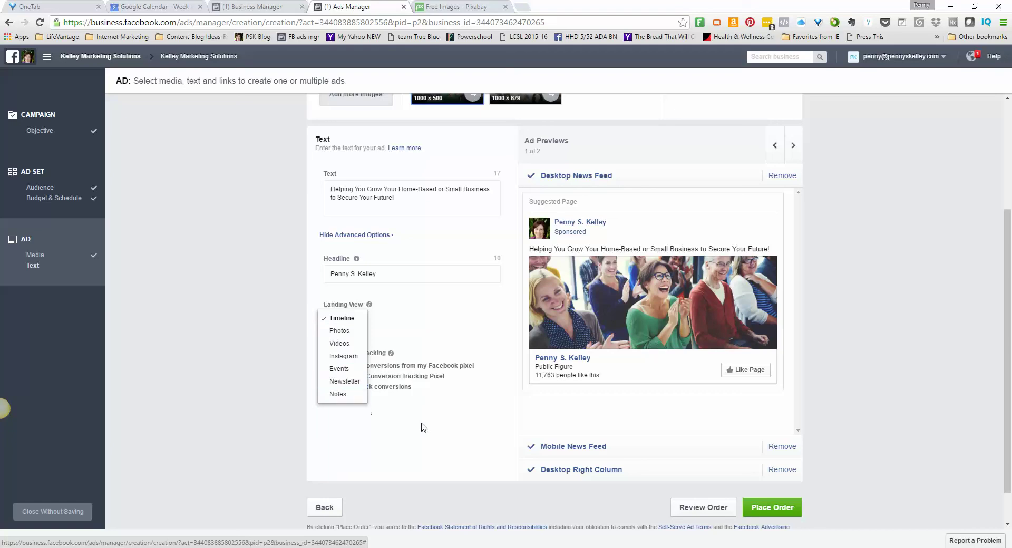
pyautogui.click(425, 428)
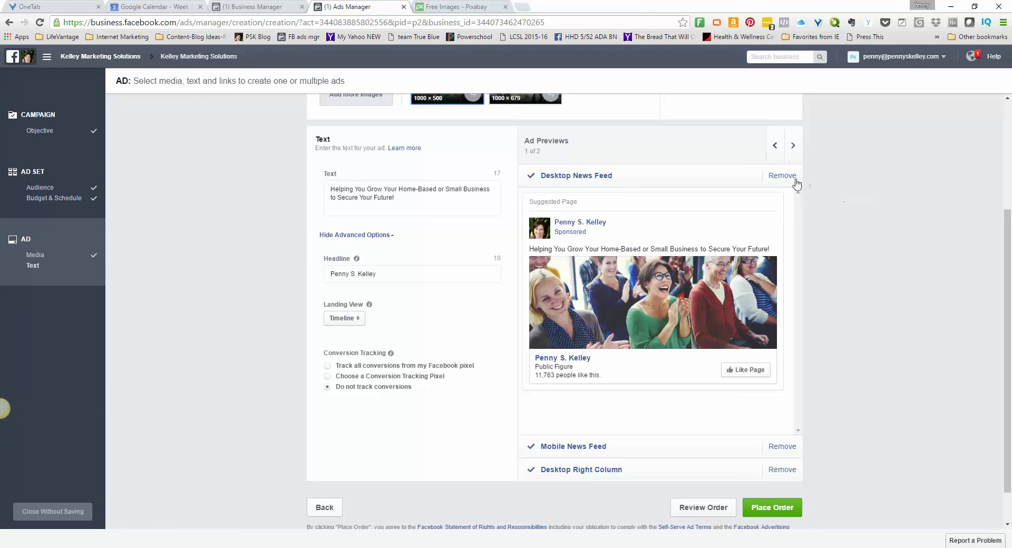
# Remove the Desktop News Feed and Desktop Right Column placements, check the Mobile News Feed preview, and place the order.
pyautogui.click(786, 177)
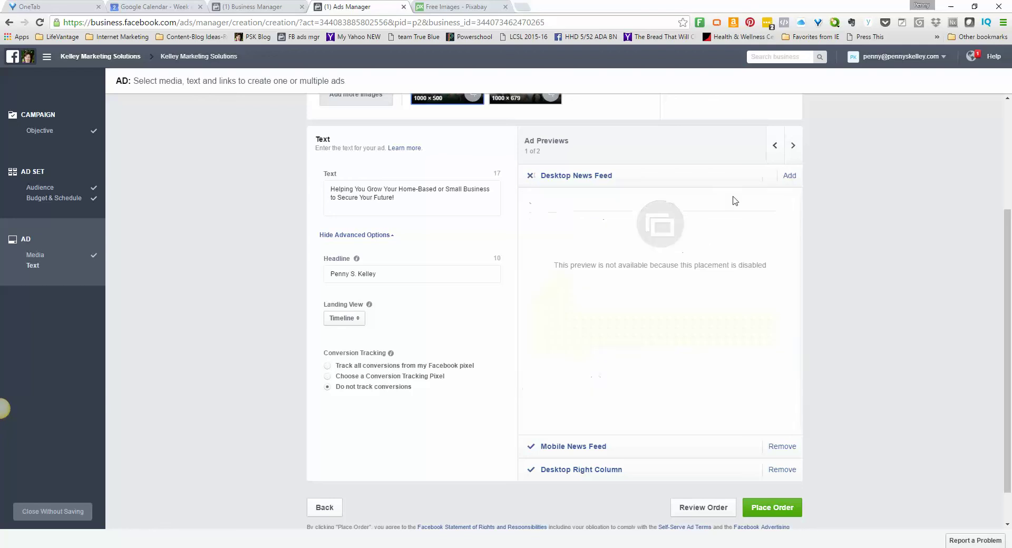
pyautogui.click(569, 447)
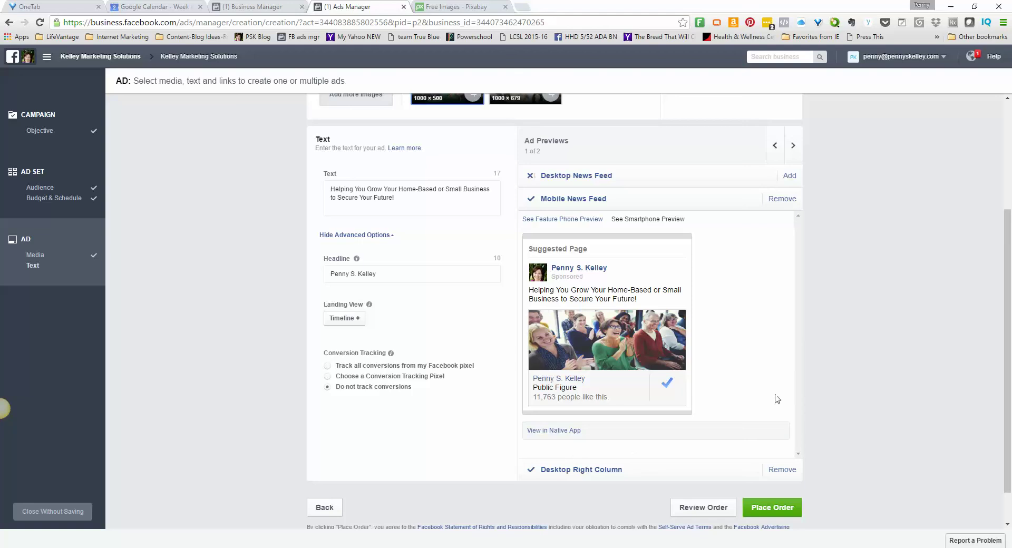
pyautogui.click(782, 471)
pyautogui.click(768, 509)
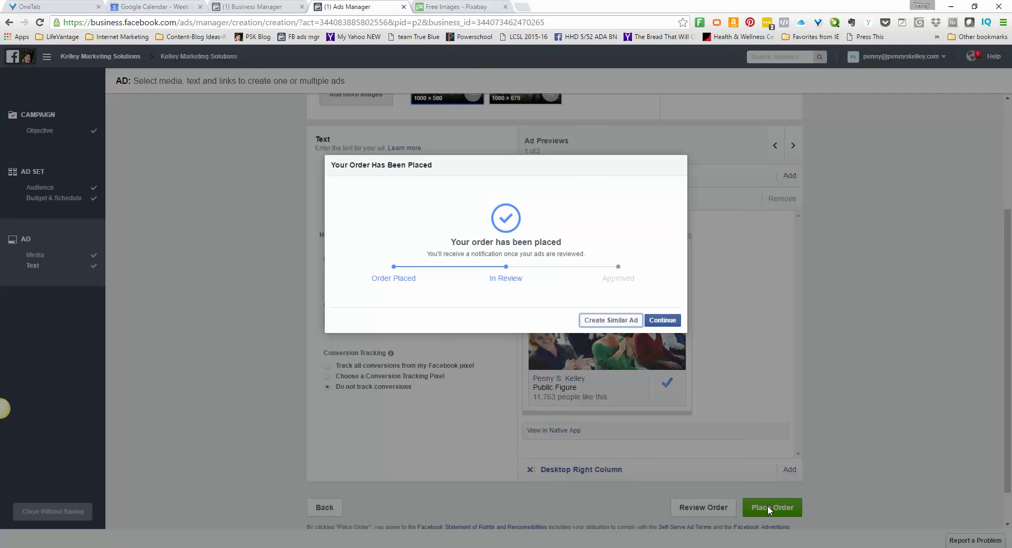
# Try starting a similar ad in the existing Page Likes campaign with a new ad set, and close it without saving.
pyautogui.click(611, 321)
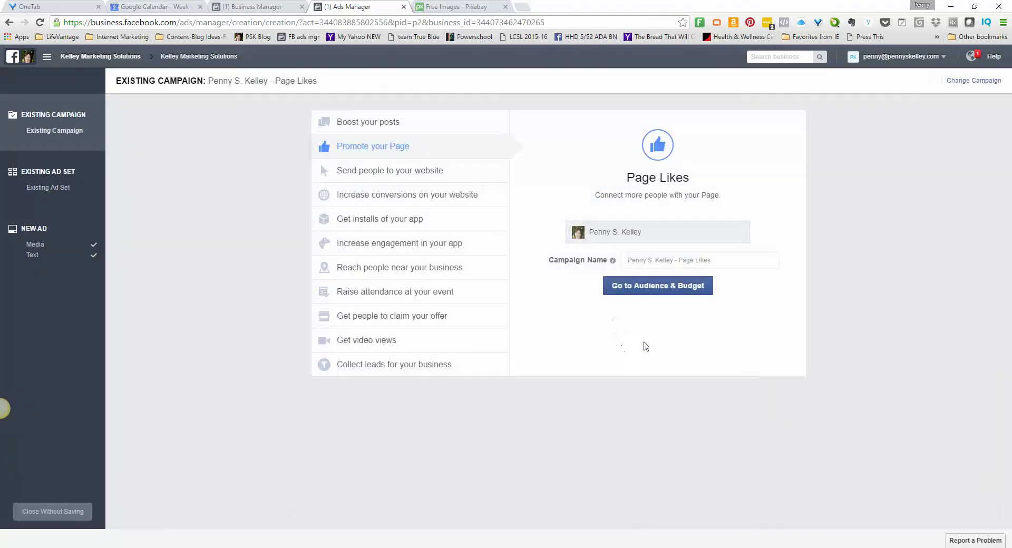
pyautogui.click(676, 292)
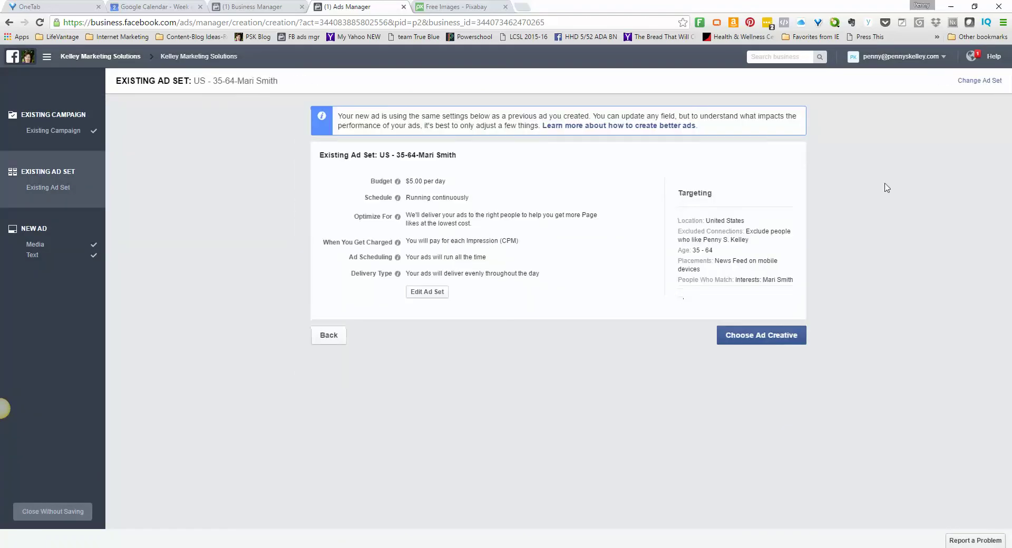
pyautogui.click(981, 82)
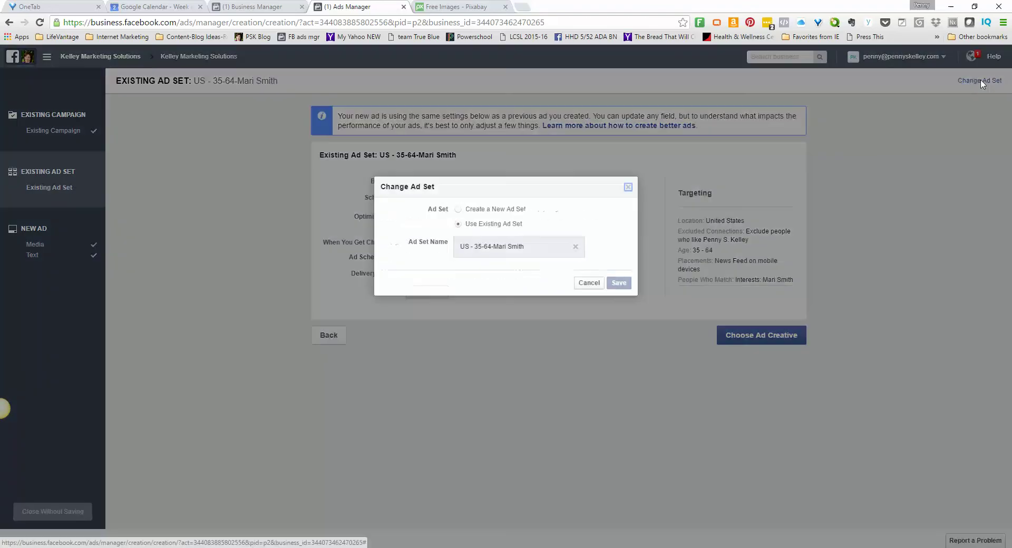
pyautogui.click(459, 209)
pyautogui.click(617, 253)
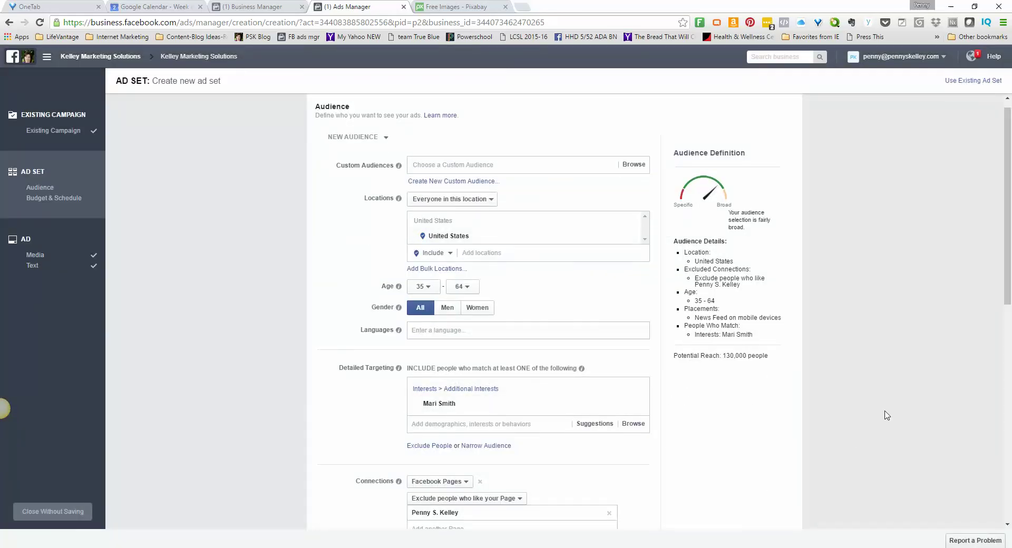
pyautogui.scroll(-3, 887, 415)
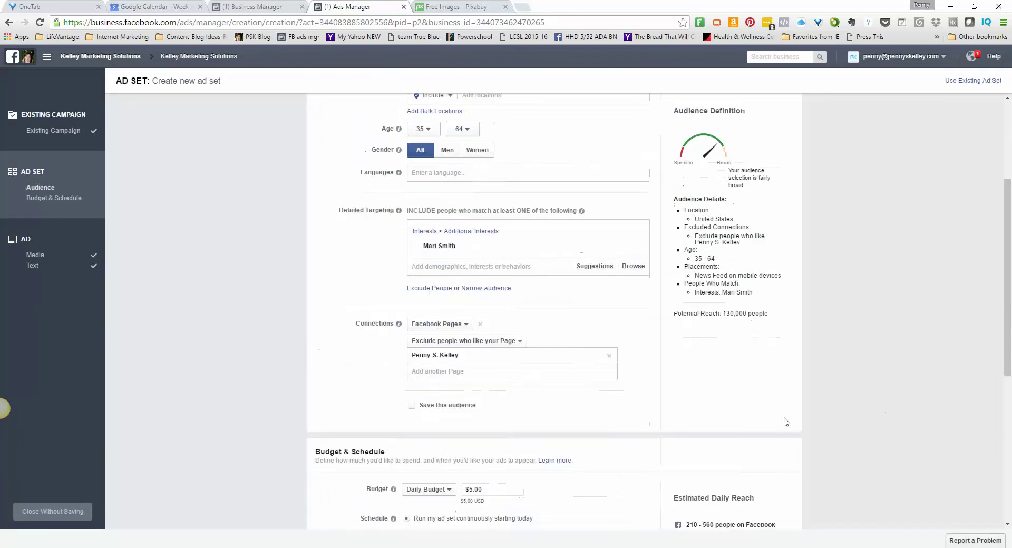
pyautogui.click(50, 517)
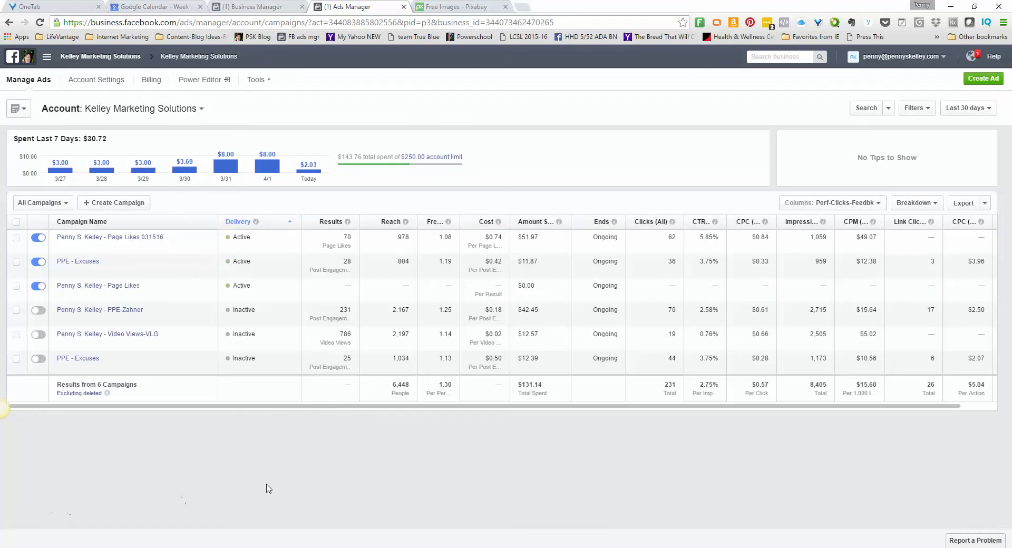